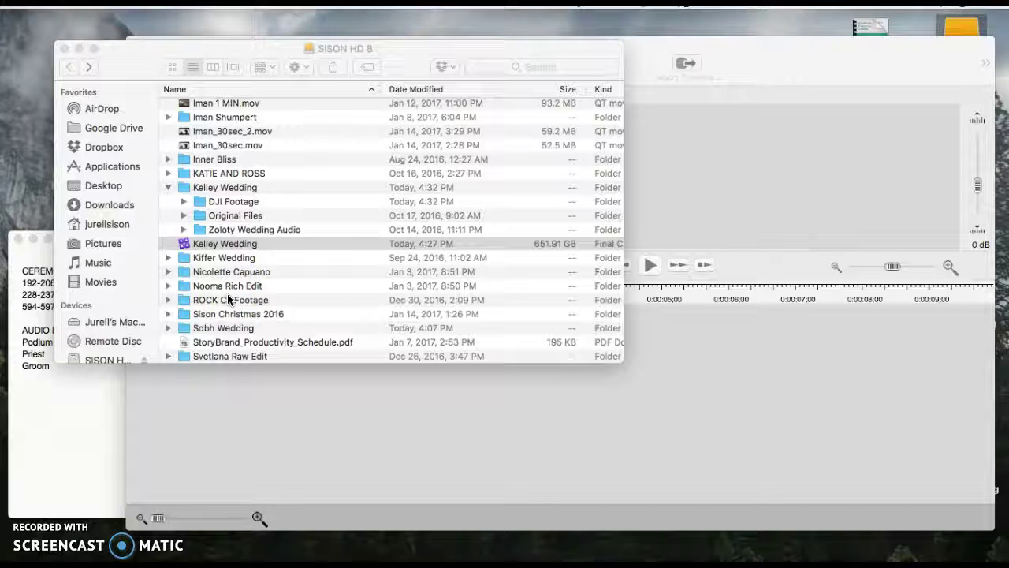
Select the Kelley Wedding library on SISON HD 8 and expand the Sobh Wedding folder.
left_click(251, 246)
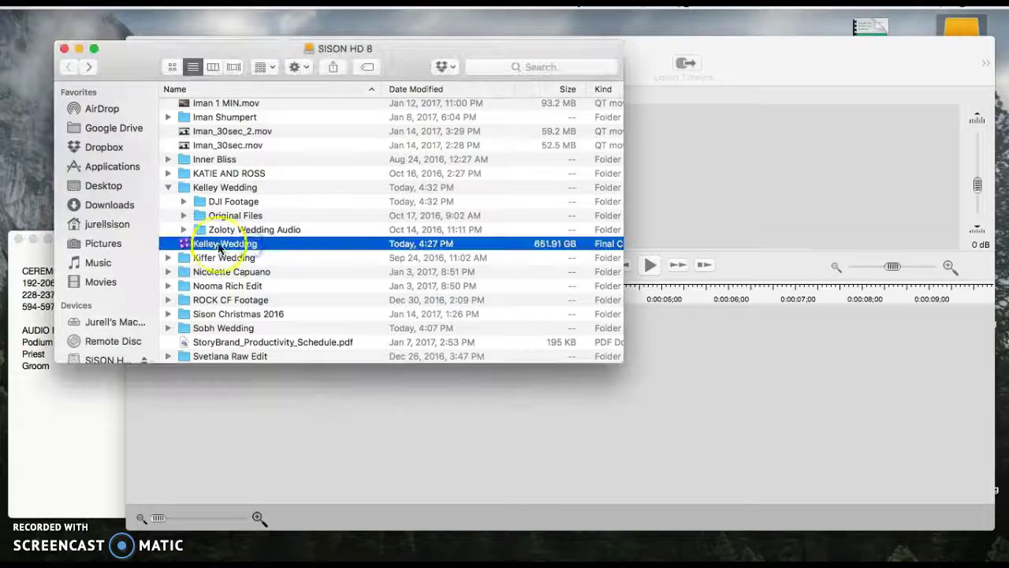
left_click(293, 244)
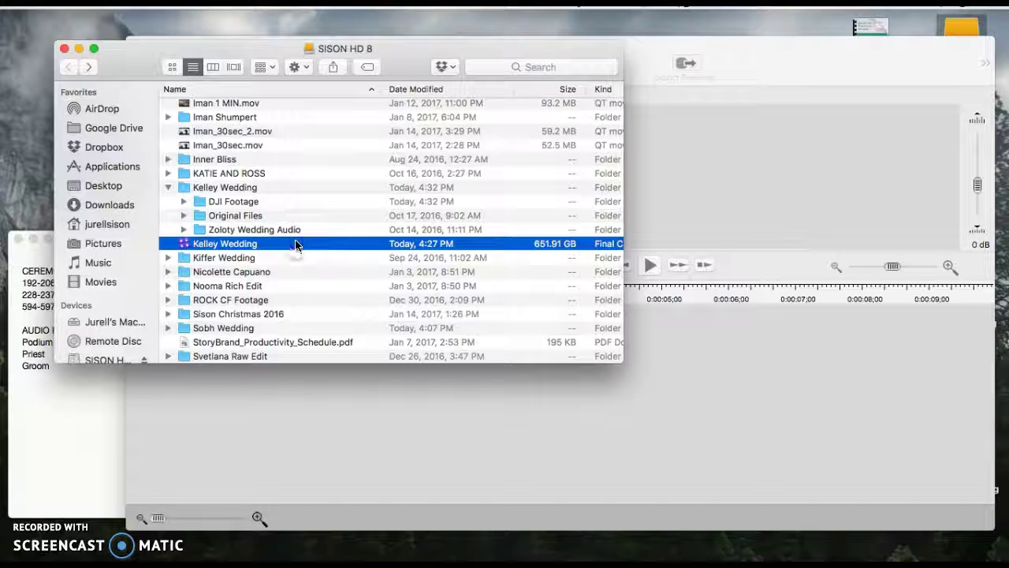
scroll(270, 193, "down", 2)
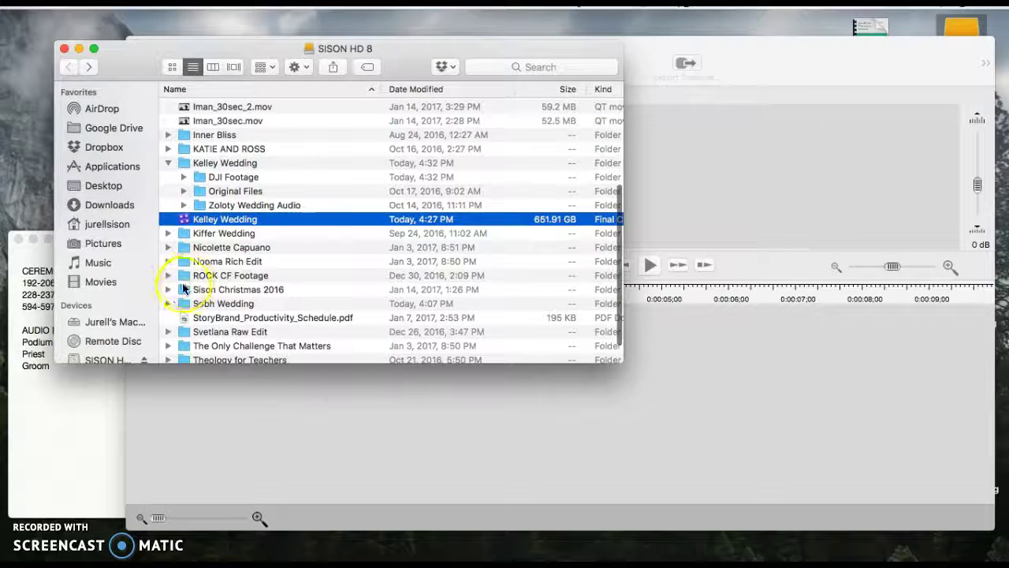
left_click(168, 303)
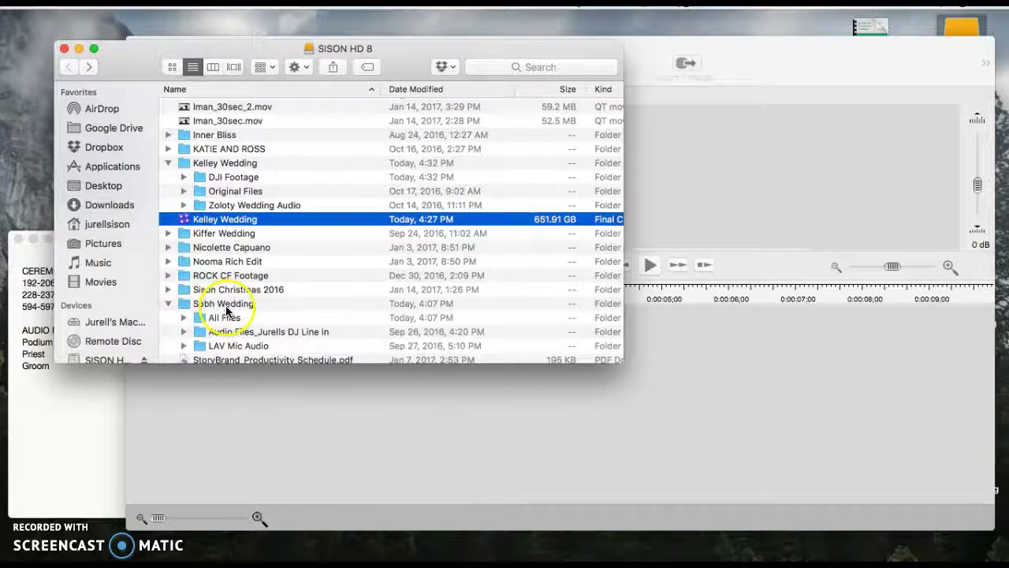
Cancel the accidental rename of the Kelley Wedding library, keeping it selected.
scroll(227, 312, "down", 3)
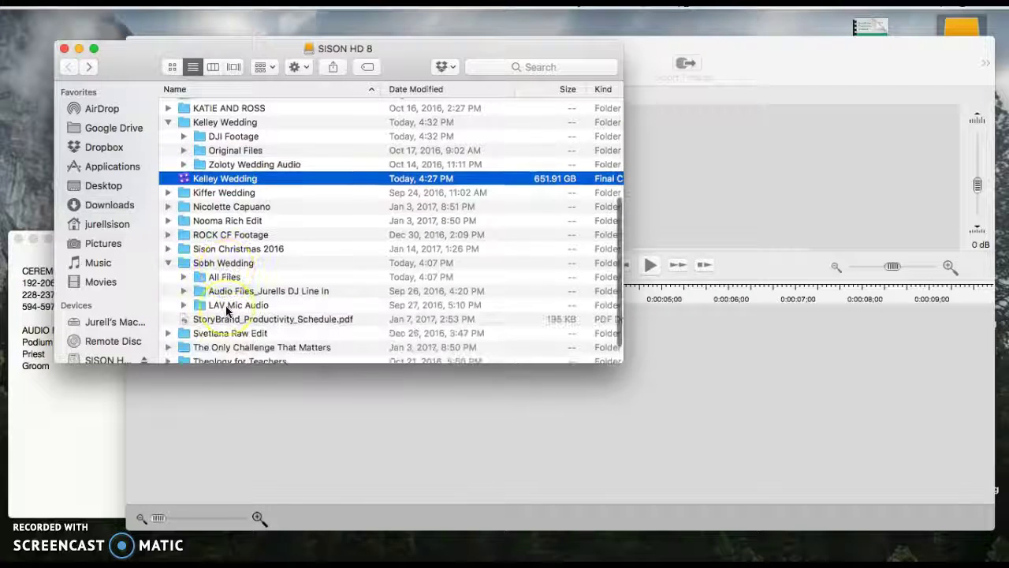
left_click(236, 181)
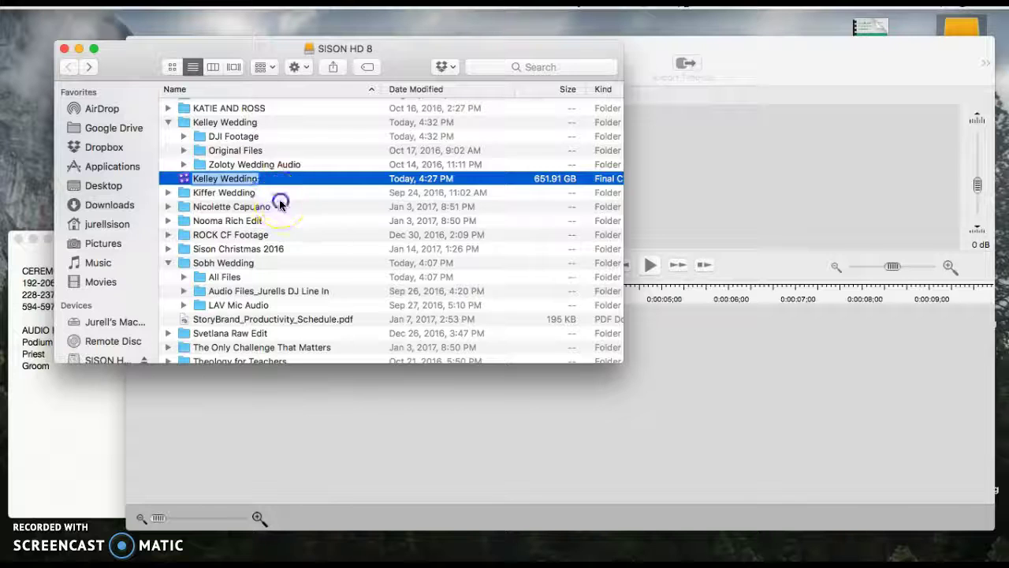
left_click(280, 203)
left_click(244, 180)
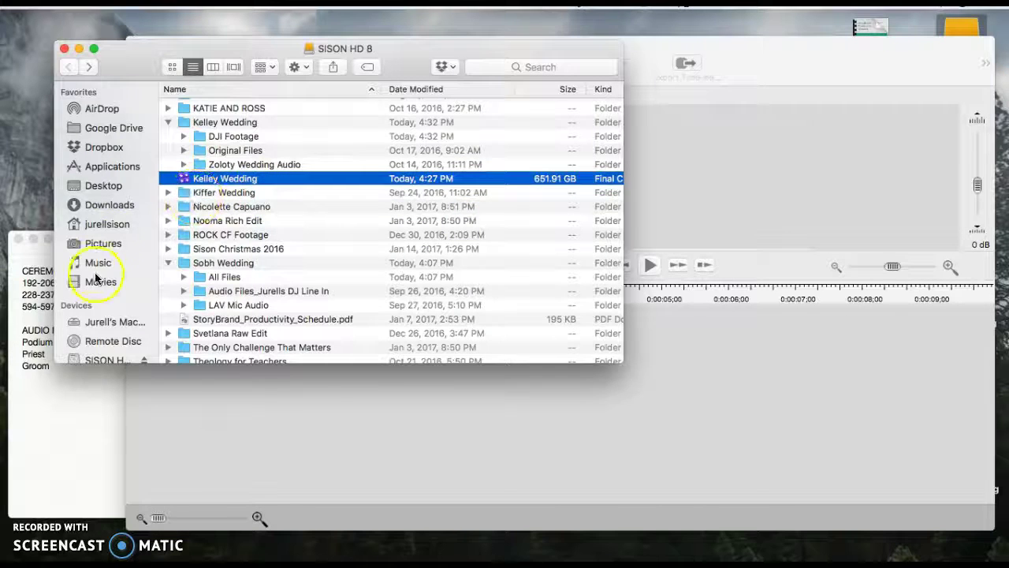
scroll(95, 278, "down", 5)
Show the package contents of the Sobh Wedding library on SISON HD 9, then return to SISON HD 8.
left_click(113, 294)
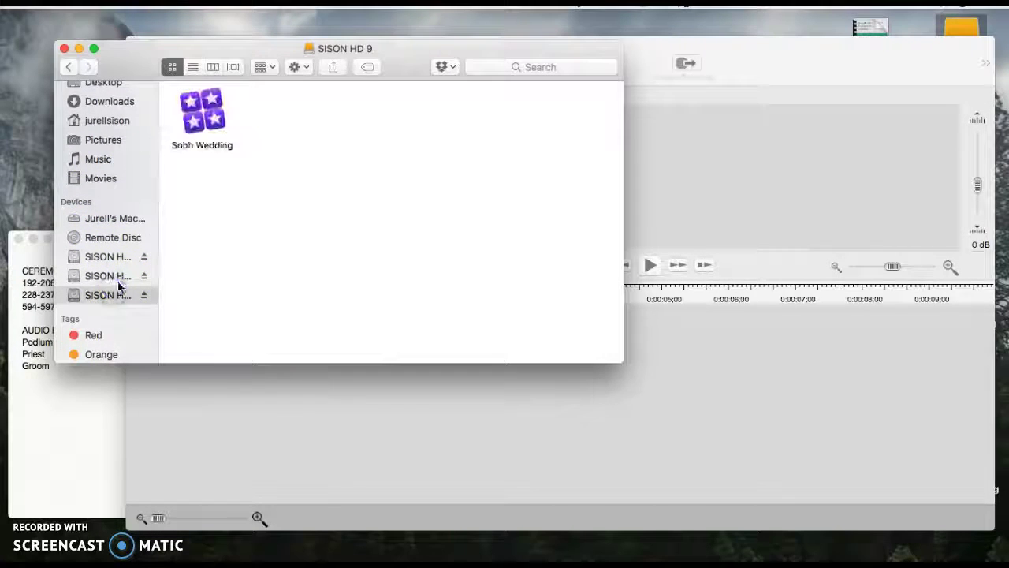
left_click(211, 113)
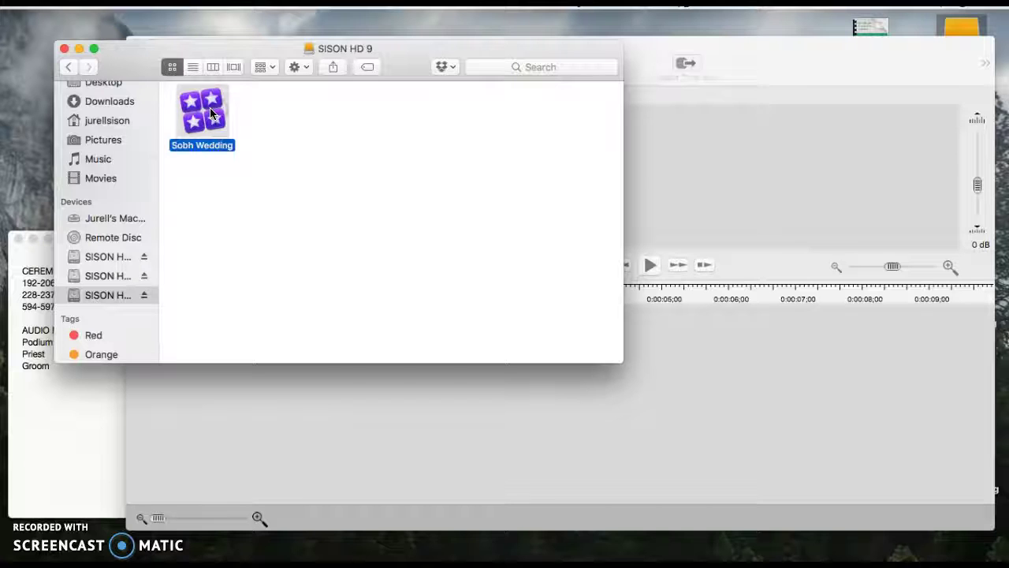
double_click(209, 117)
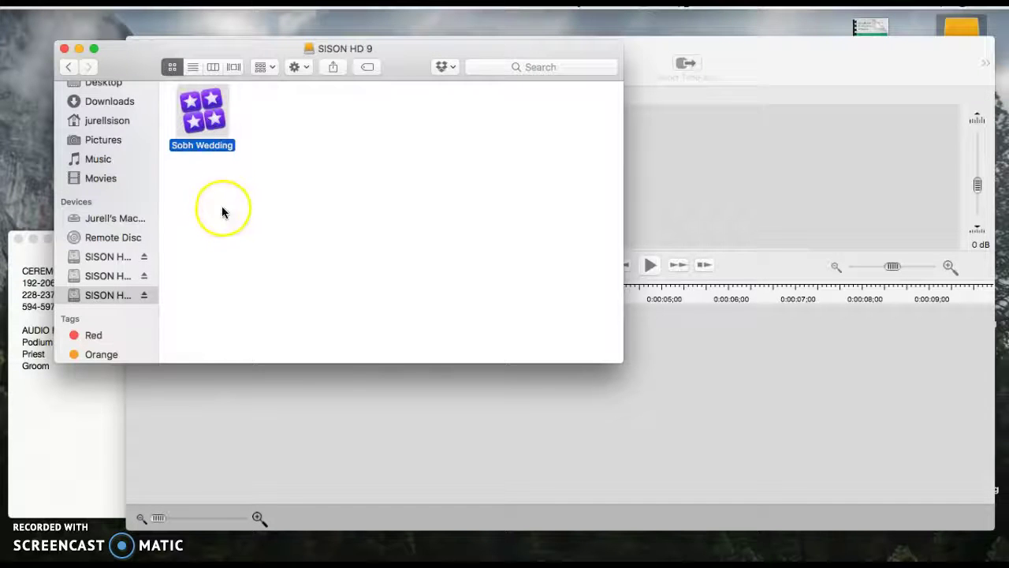
right_click(211, 137)
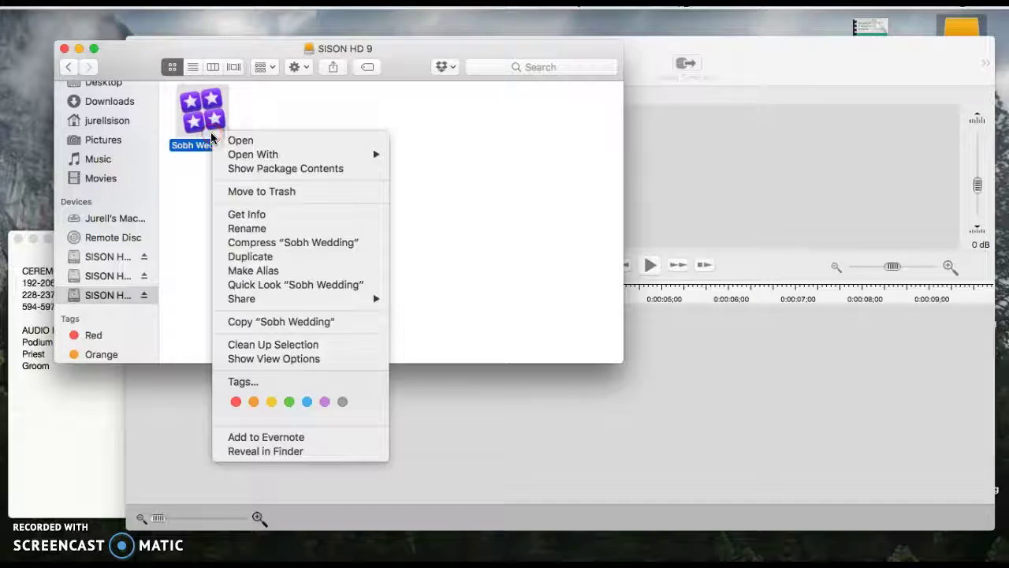
left_click(261, 169)
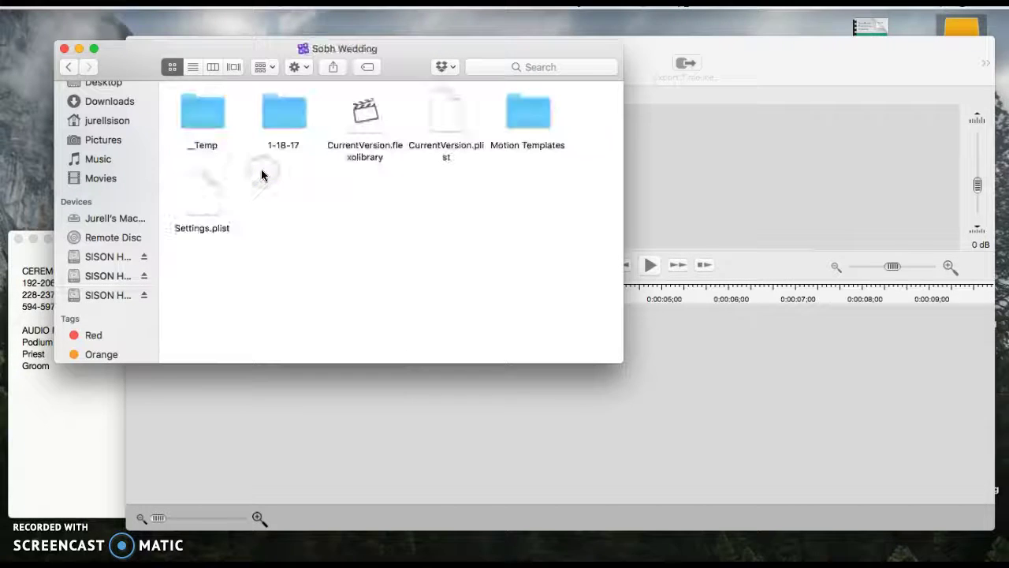
left_click(66, 68)
Switch to list view and show the package contents of the Kelley Wedding library.
key("super+2")
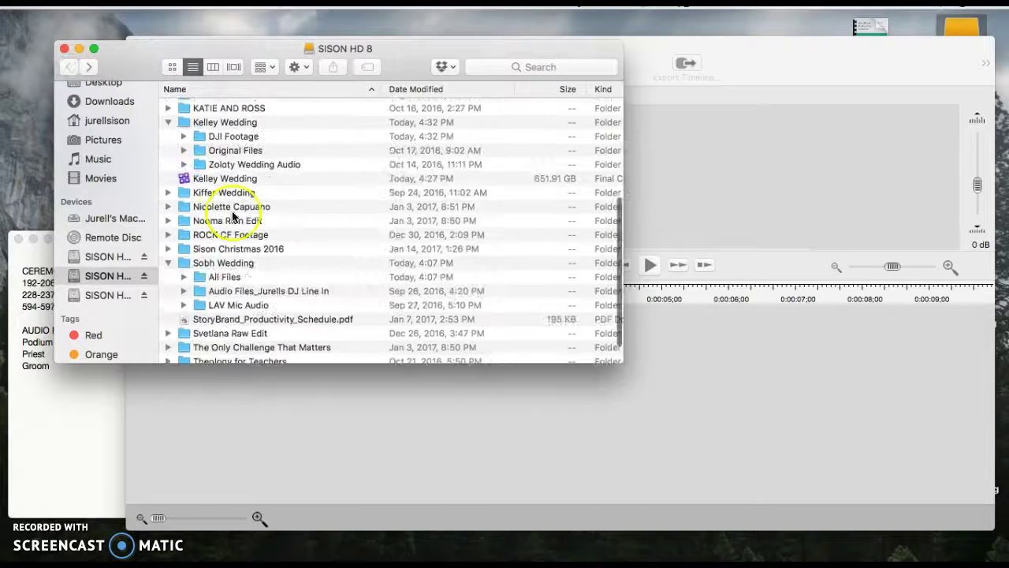
left_click(234, 178)
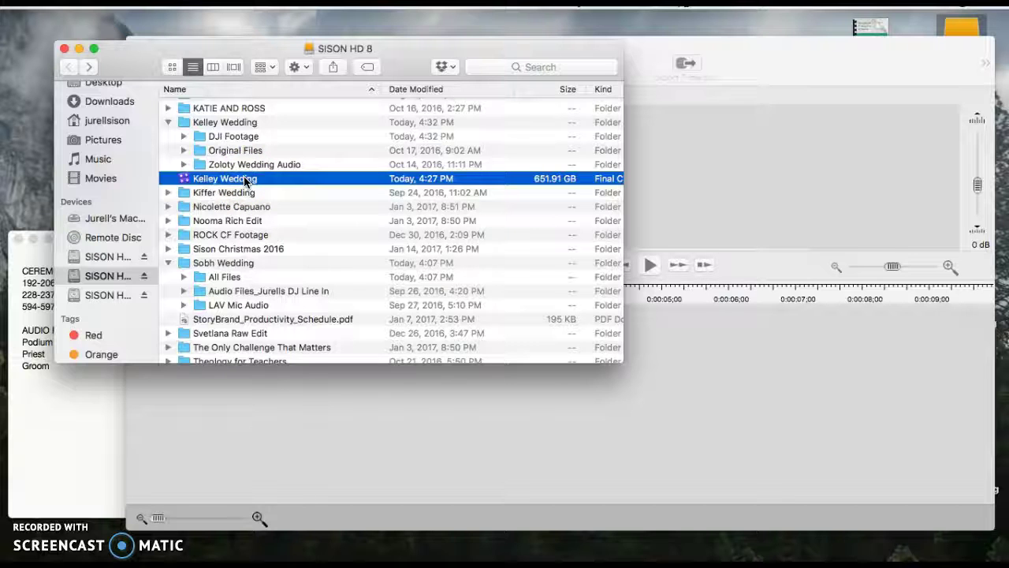
right_click(244, 180)
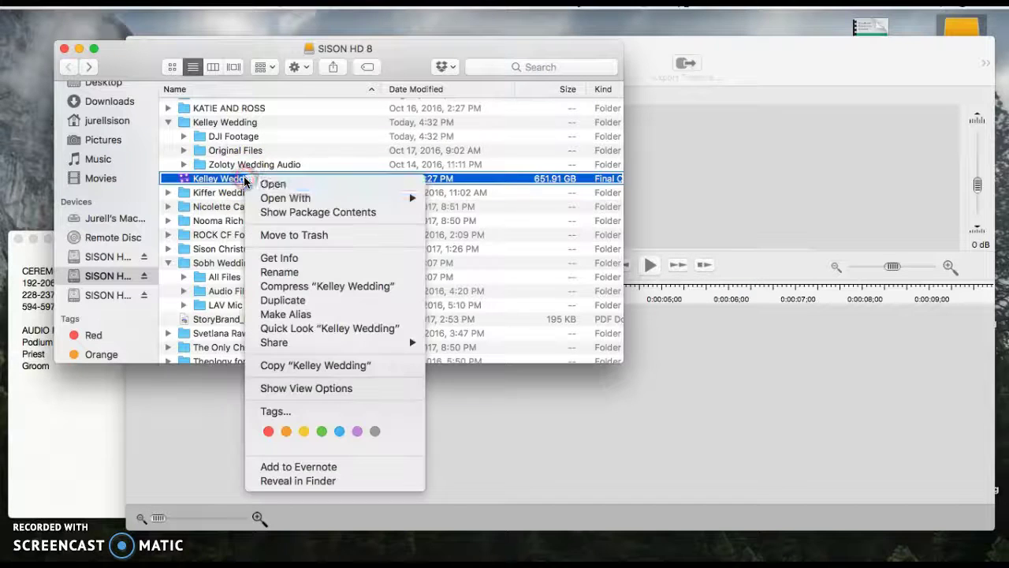
left_click(296, 213)
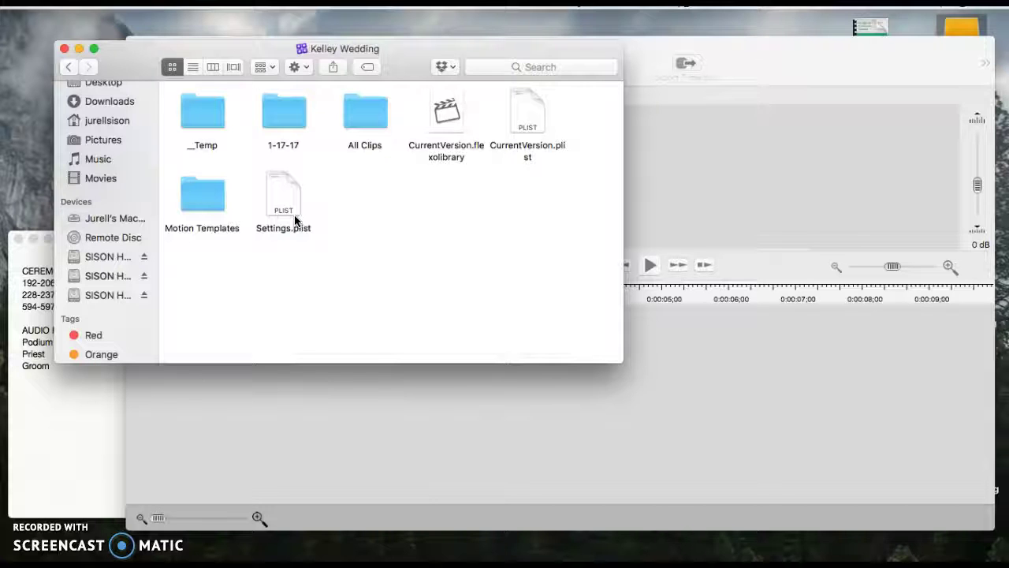
Open All Clips, then Transcoded Media, then the High Quality Media folder.
double_click(359, 112)
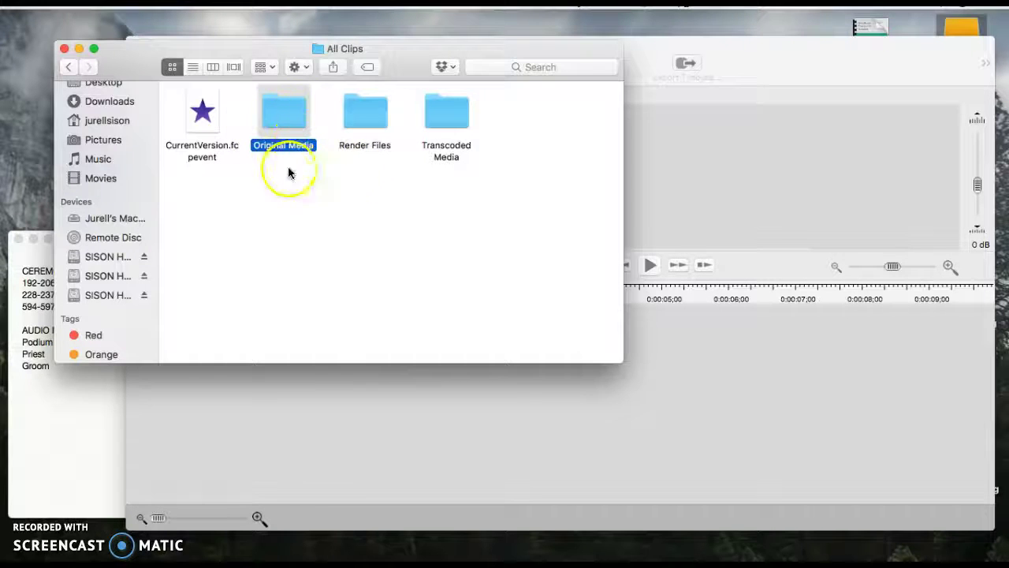
left_click(435, 126)
left_click_drag(443, 173, 447, 120)
double_click(446, 118)
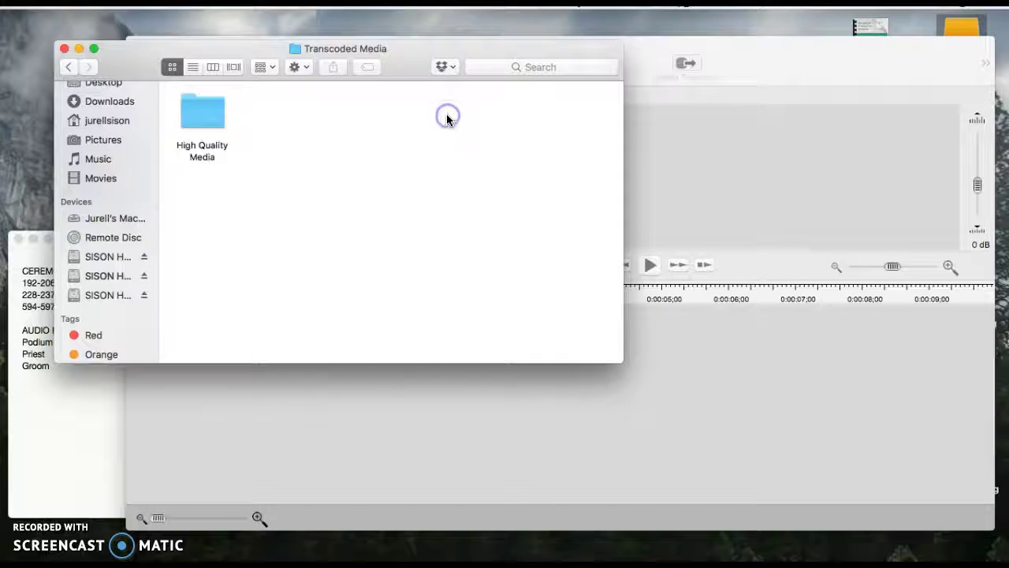
double_click(197, 114)
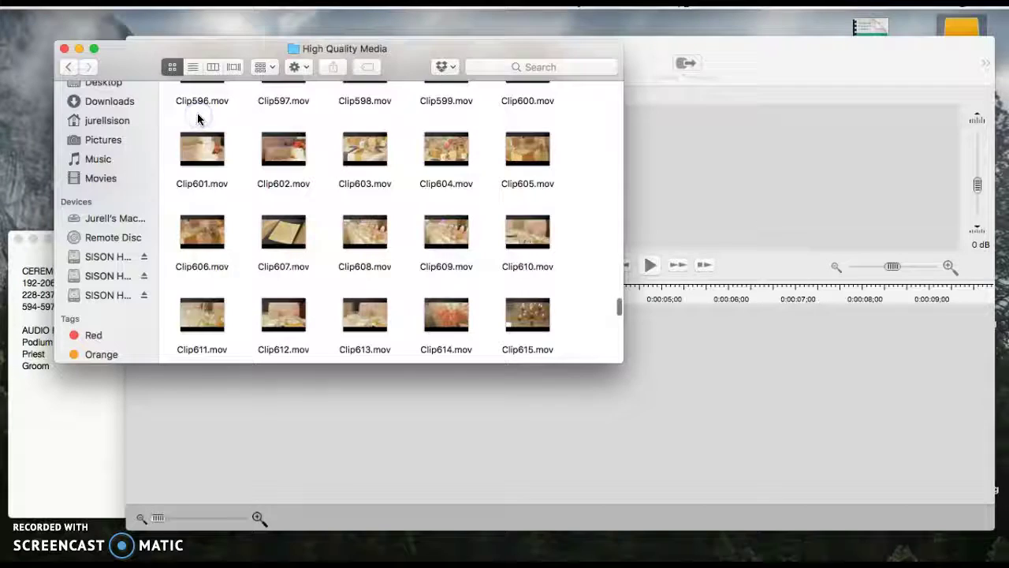
Scroll through the High Quality Media Clip###.mov thumbnails and bring up the CEREMONY FILES note.
scroll(500, 233, "up", 20)
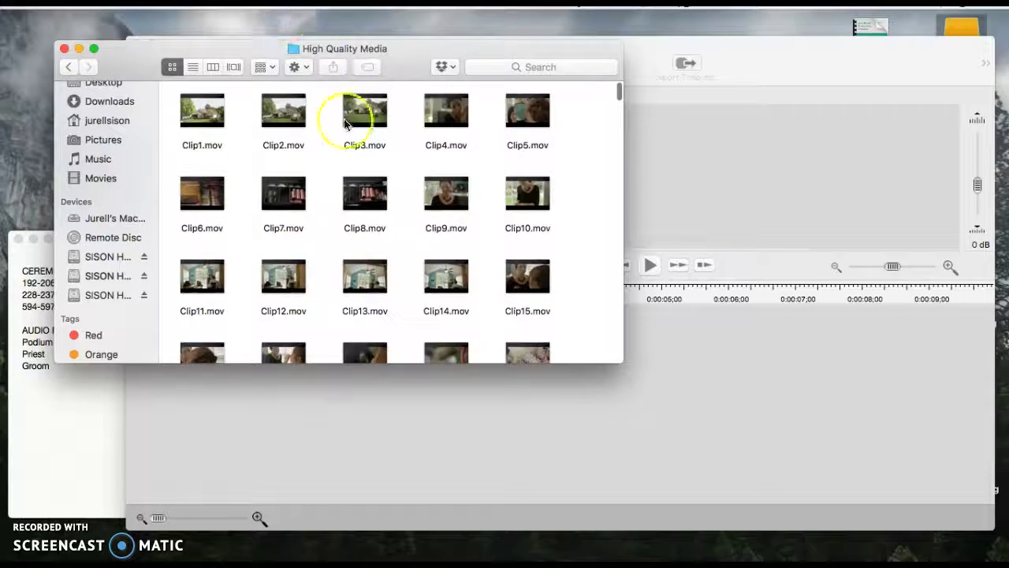
scroll(407, 155, "down", 8)
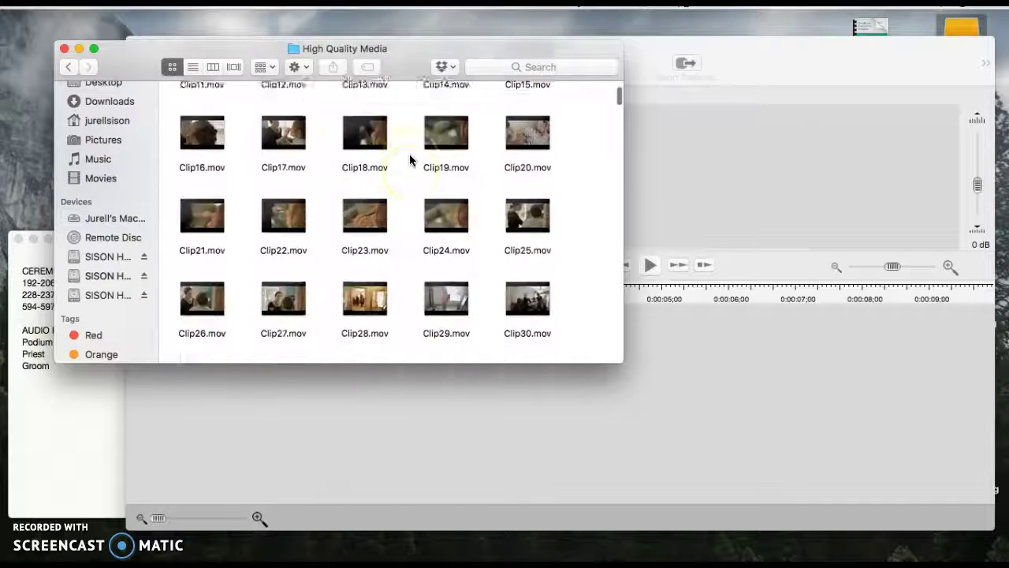
scroll(409, 154, "down", 10)
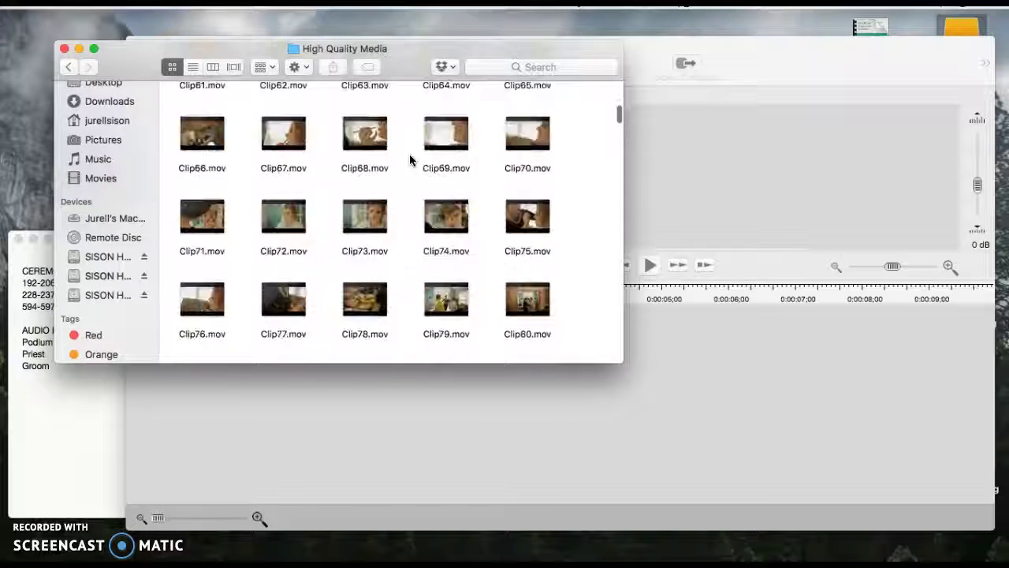
left_click(89, 432)
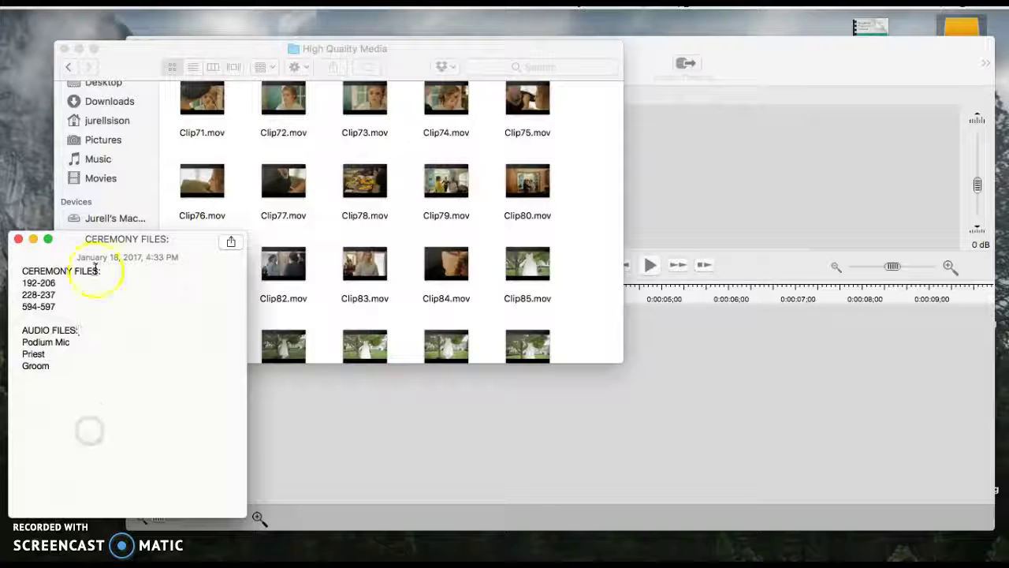
Select the CEREMONY FILES heading and then the 192-206 clip range in the note.
left_click_drag(102, 270, 31, 271)
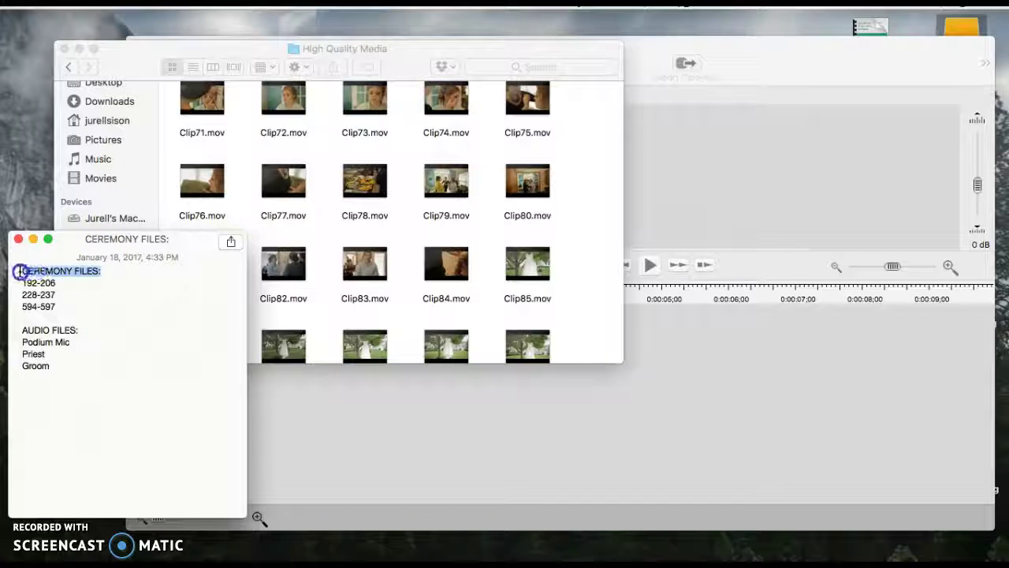
left_click(59, 284)
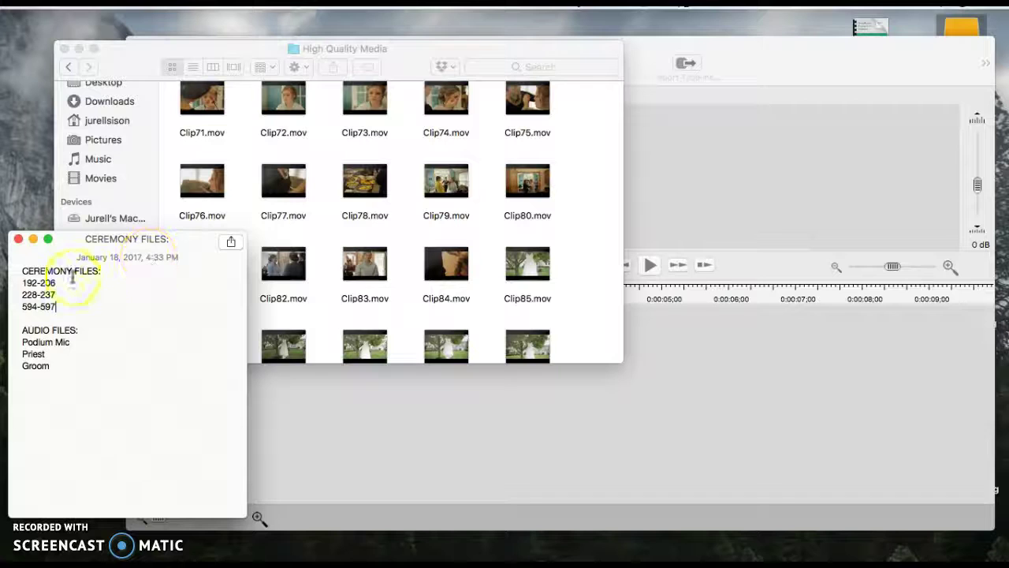
left_click(72, 278)
left_click(58, 282)
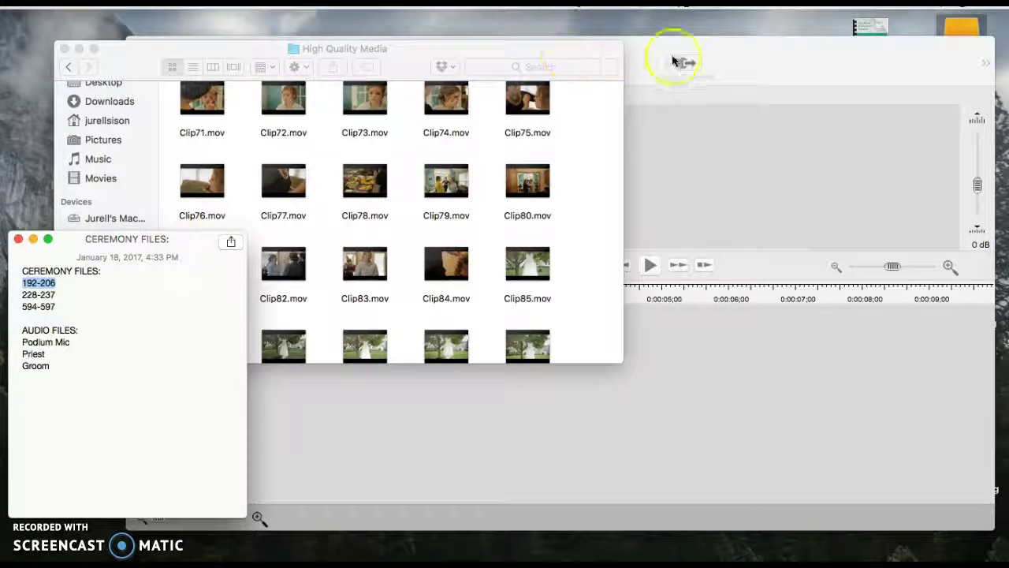
Switch to the empty Untitled 1 PluralEyes project and check the 192-206 range in the note.
left_click(753, 53)
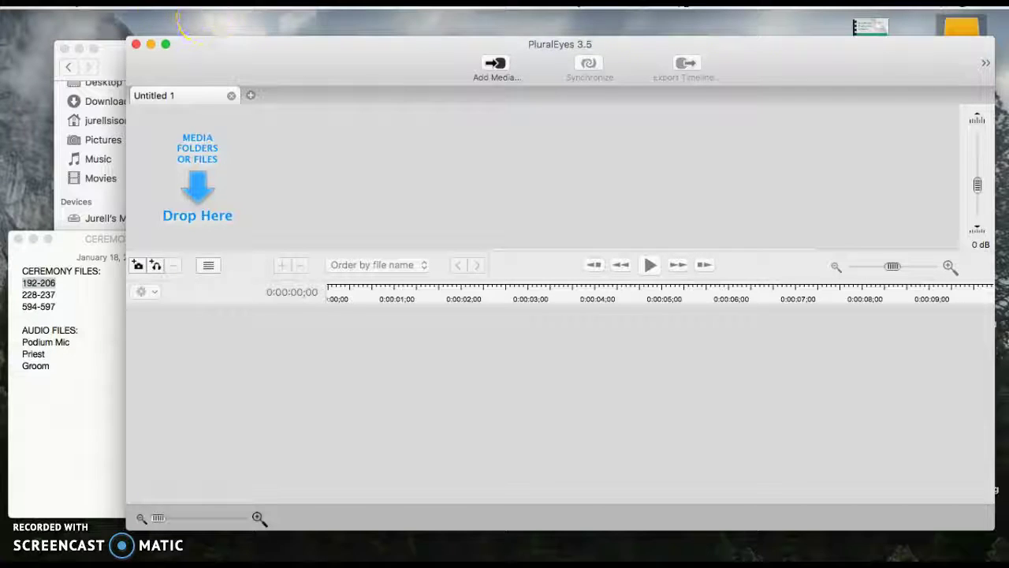
mouse_move(560, 560)
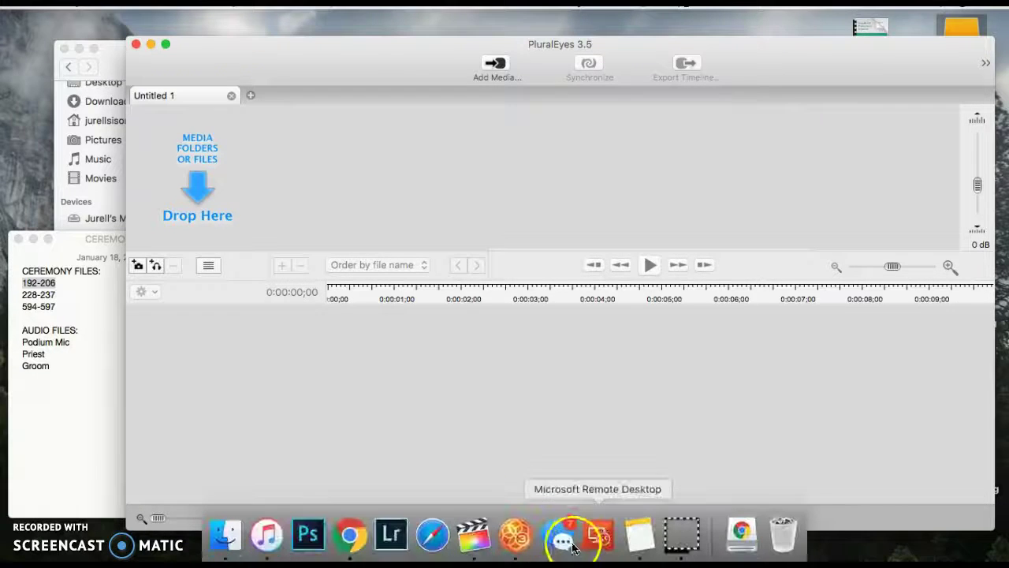
left_click(511, 543)
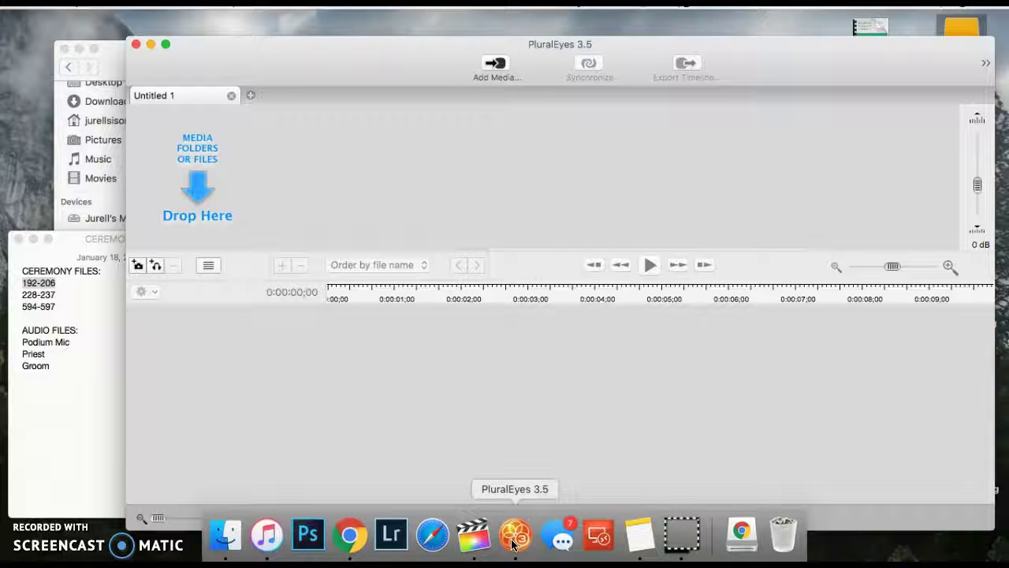
left_click(57, 300)
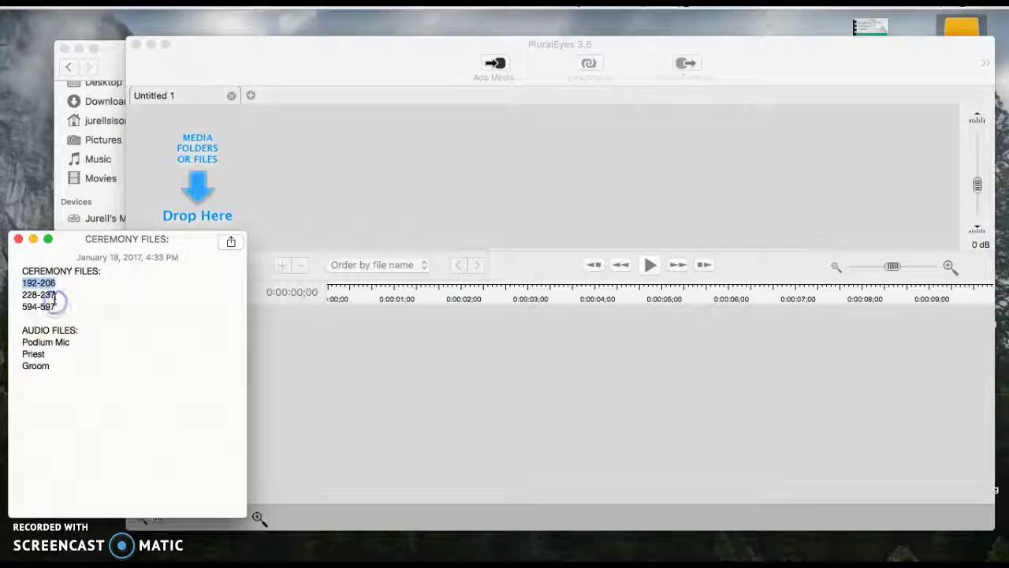
left_click(48, 344)
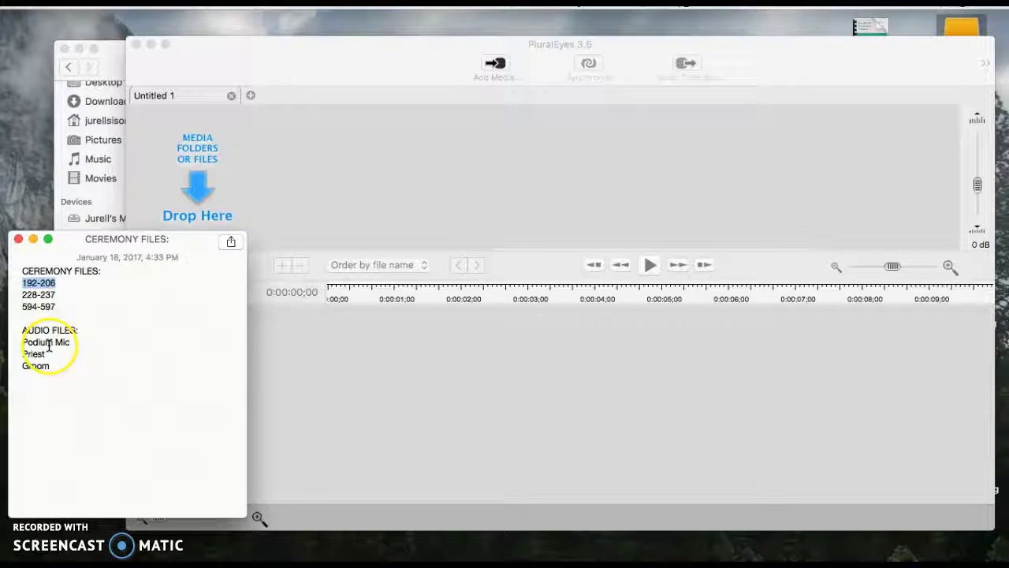
left_click(57, 286)
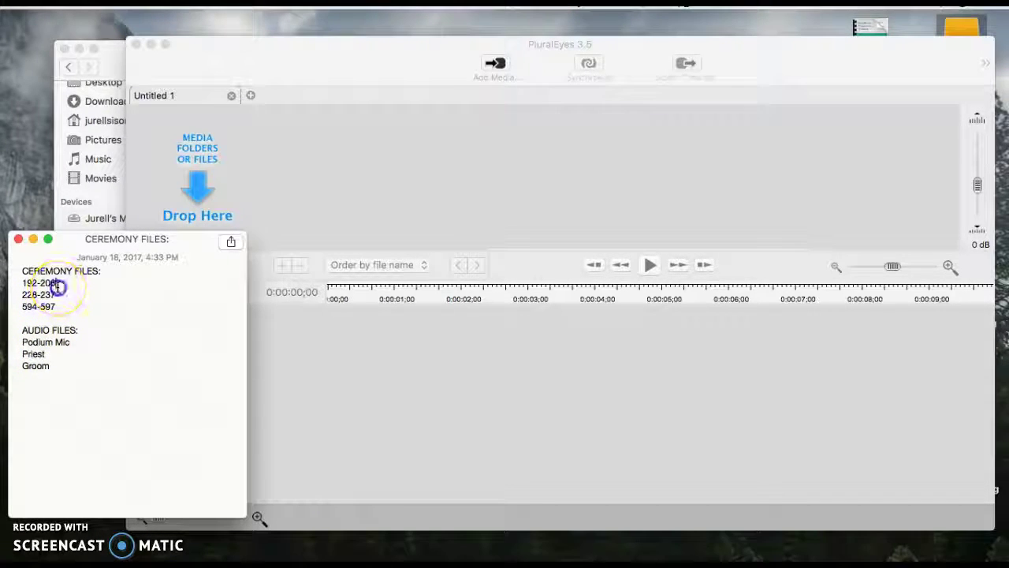
Show the High Quality Media clips as a list and select Clip192.mov.
left_click(112, 63)
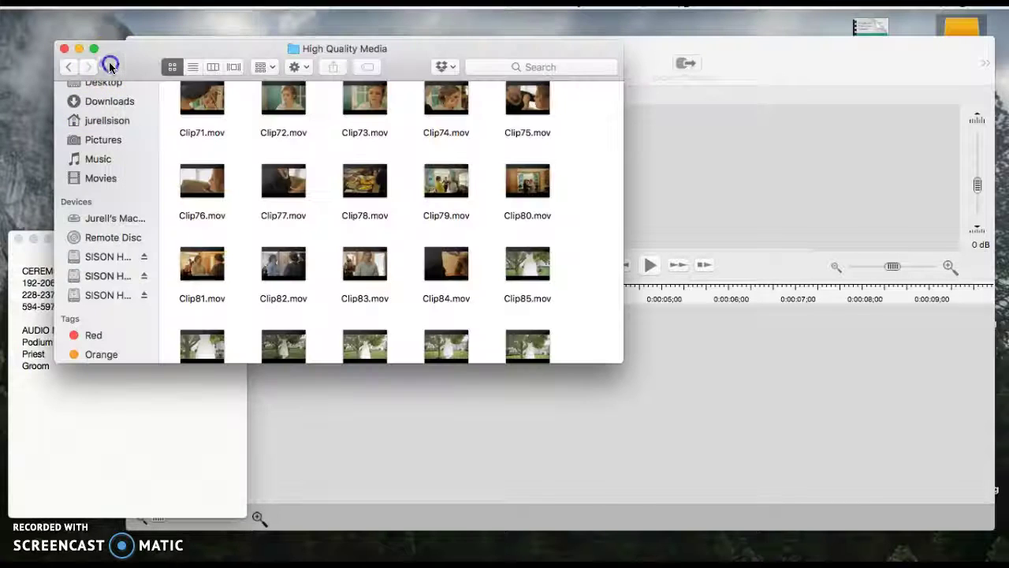
left_click(193, 69)
scroll(287, 224, "down", 8)
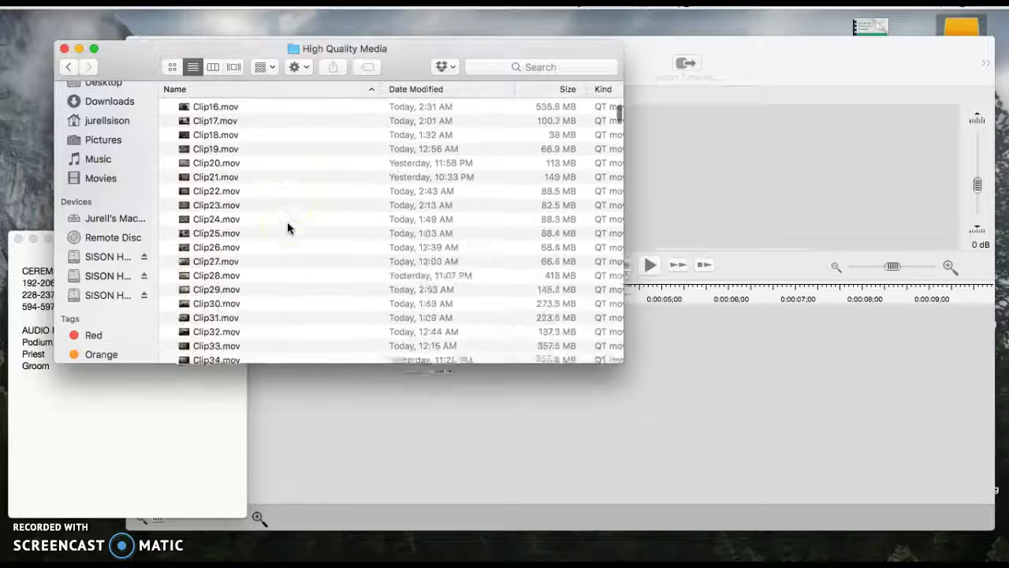
scroll(287, 227, "down", 20)
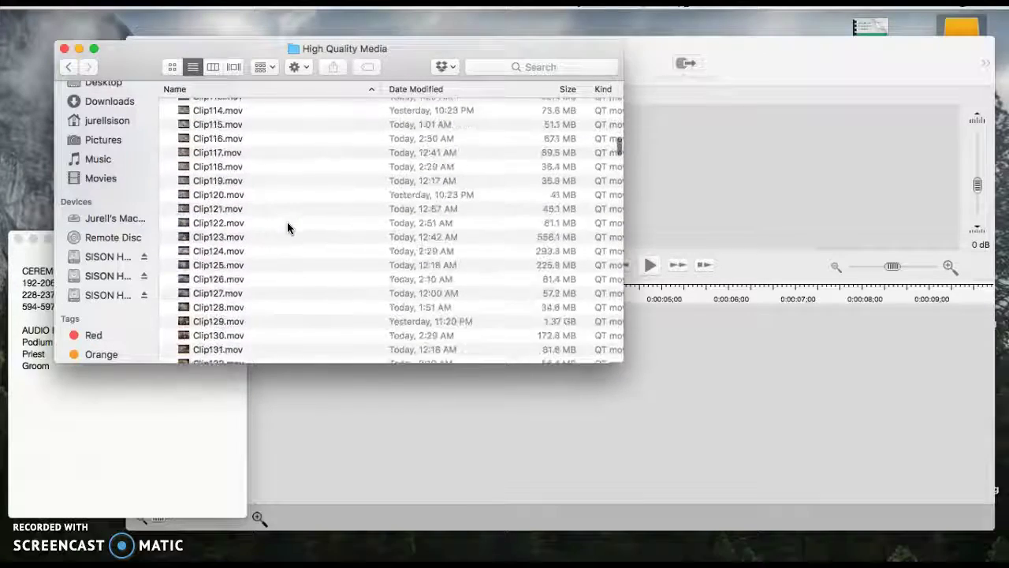
scroll(287, 227, "down", 6)
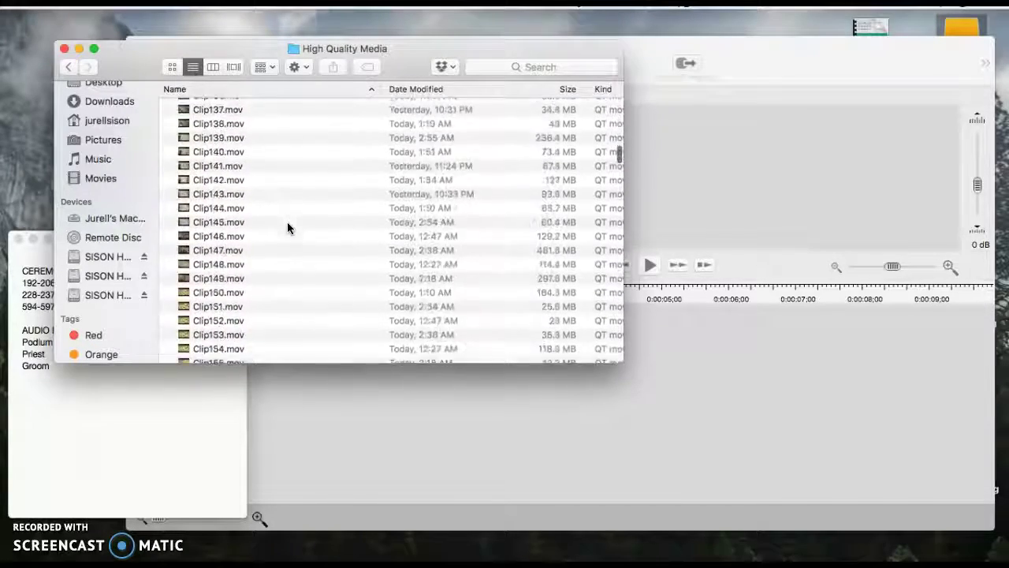
scroll(287, 227, "down", 16)
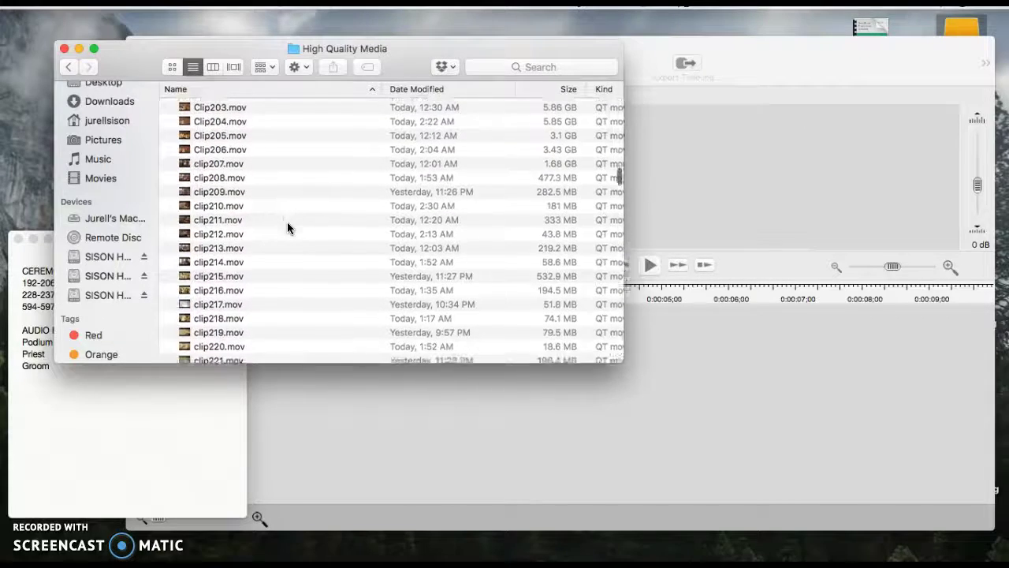
scroll(277, 208, "up", 3)
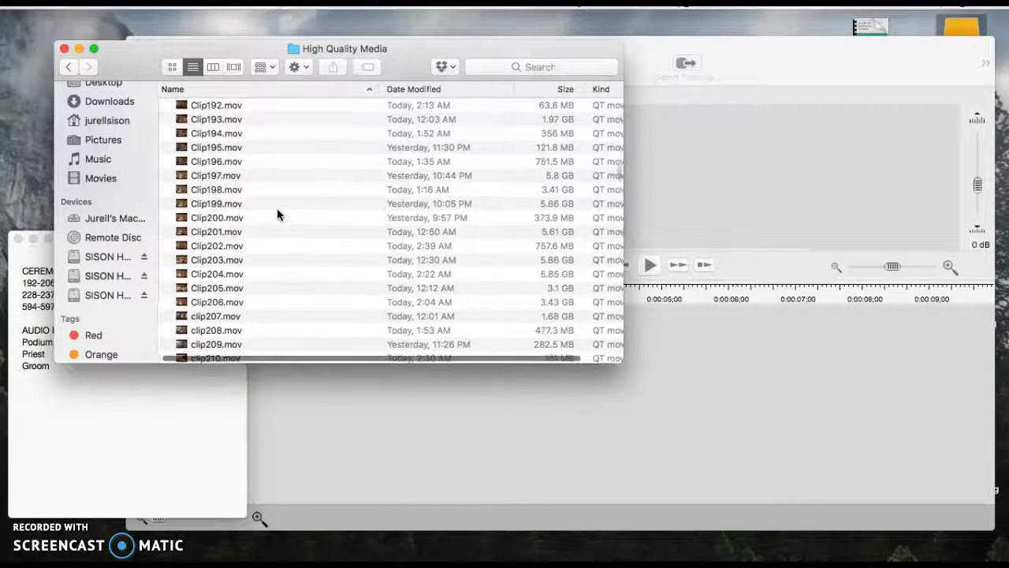
left_click(289, 106)
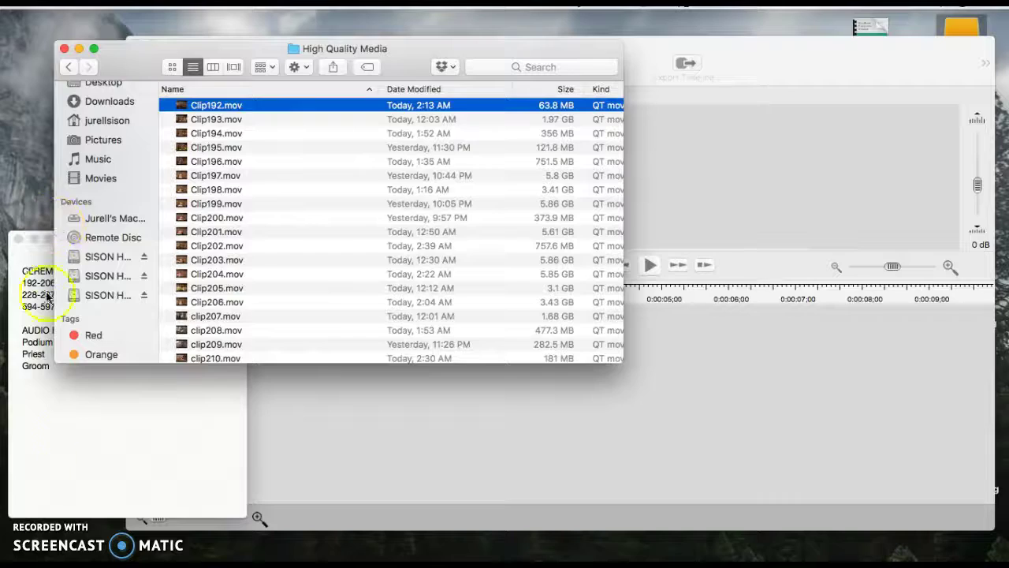
left_click(74, 475)
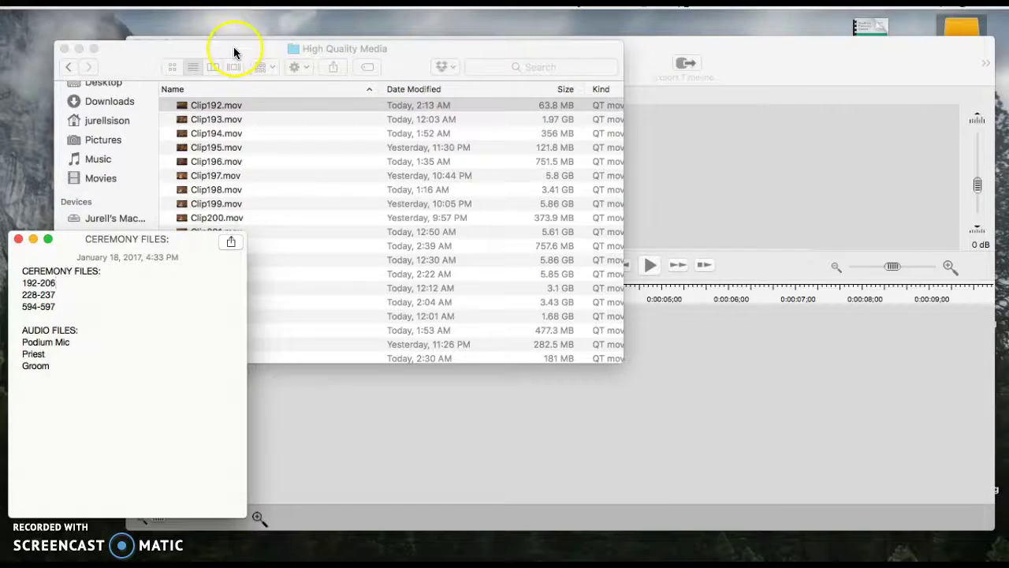
Extend the selection to Clip206.mov and drag the 15 clips into PluralEyes as Camera 1.
left_click_drag(234, 45, 565, 42)
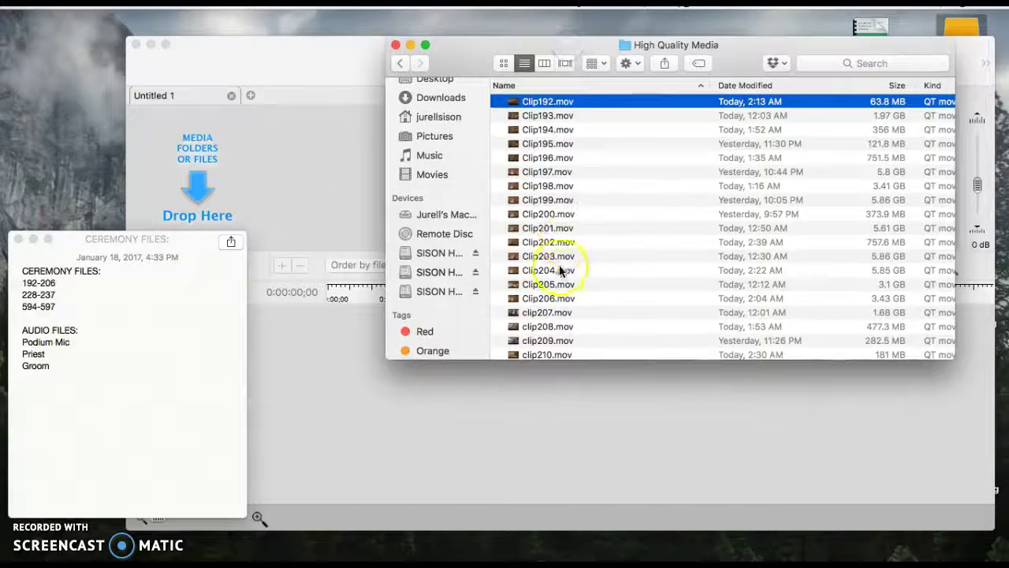
left_click(570, 299, "shift")
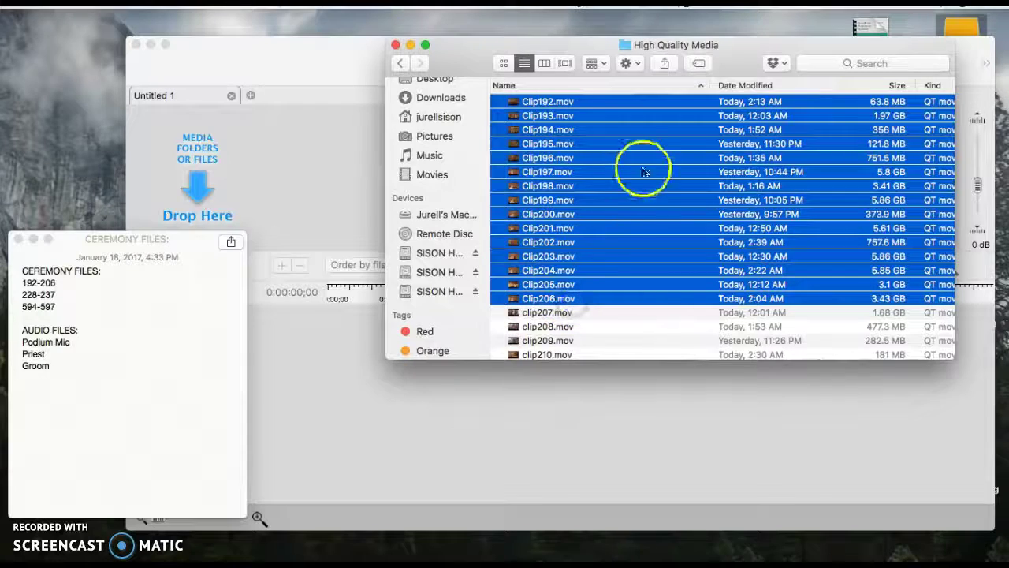
left_click_drag(646, 165, 187, 162)
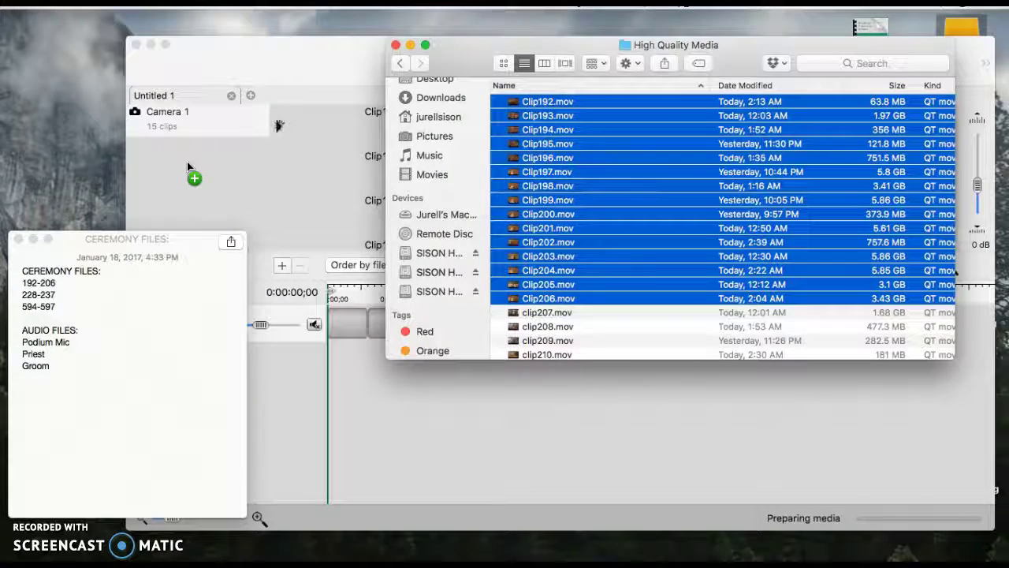
left_click(224, 151)
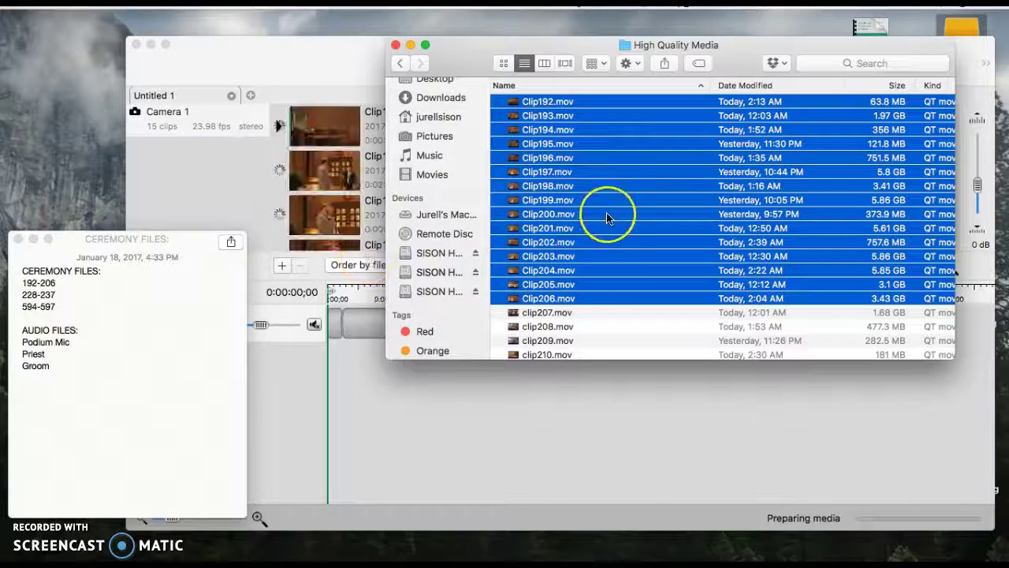
scroll(607, 217, "down", 4)
Select clip228.mov through clip237.mov in the Finder list.
scroll(607, 217, "down", 8)
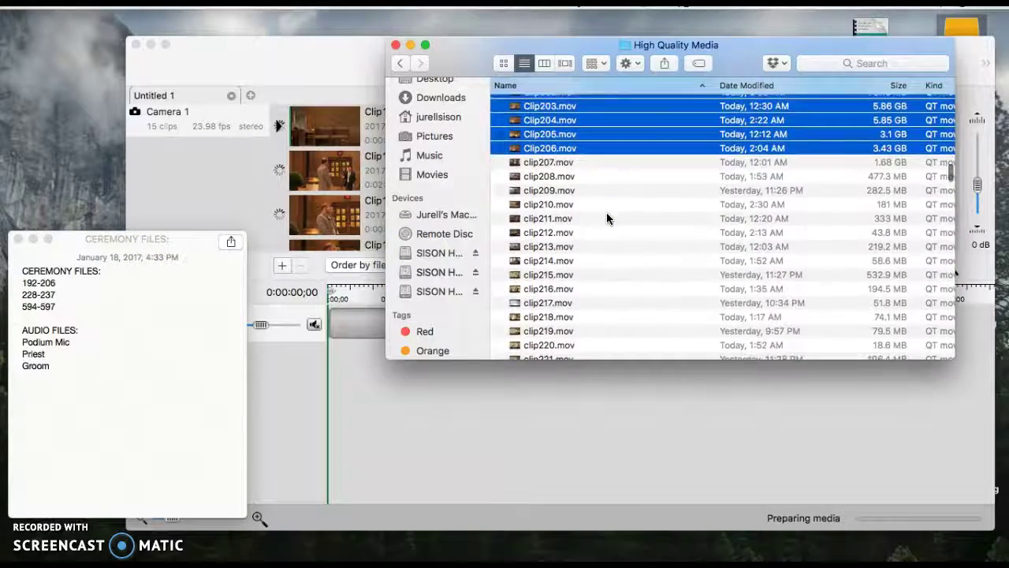
scroll(607, 217, "down", 3)
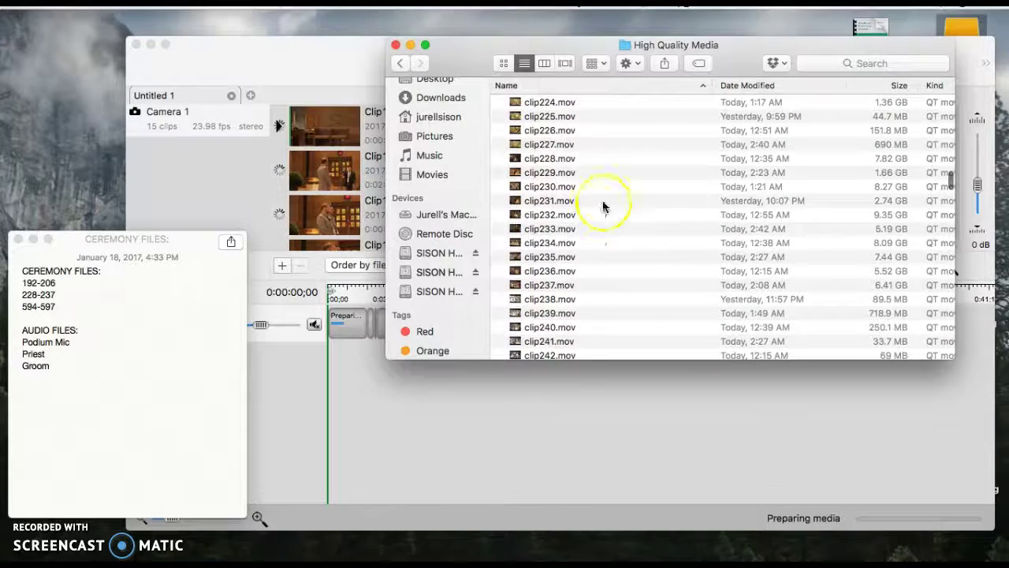
left_click(562, 158)
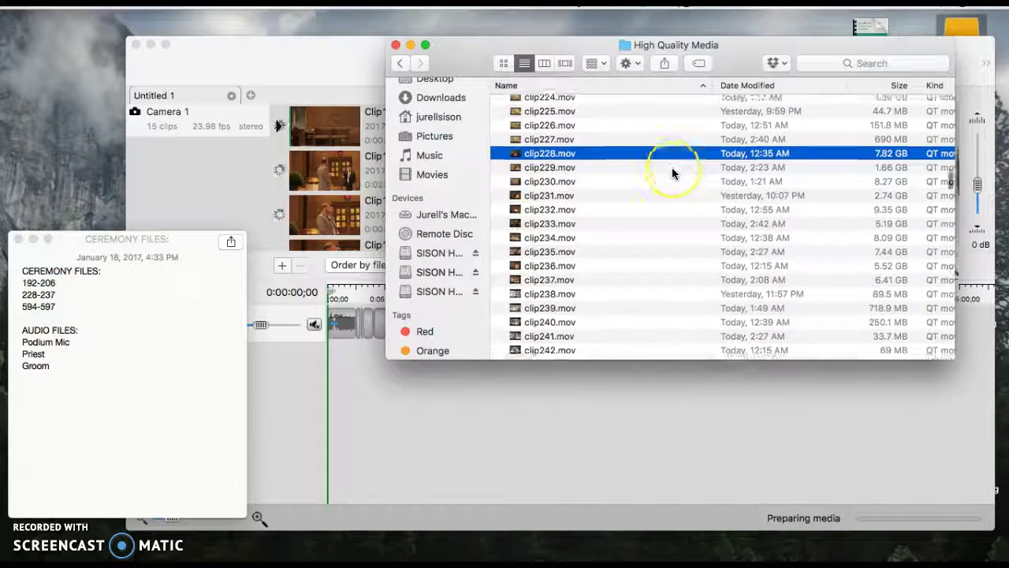
scroll(672, 167, "down", 3)
scroll(672, 173, "up", 2)
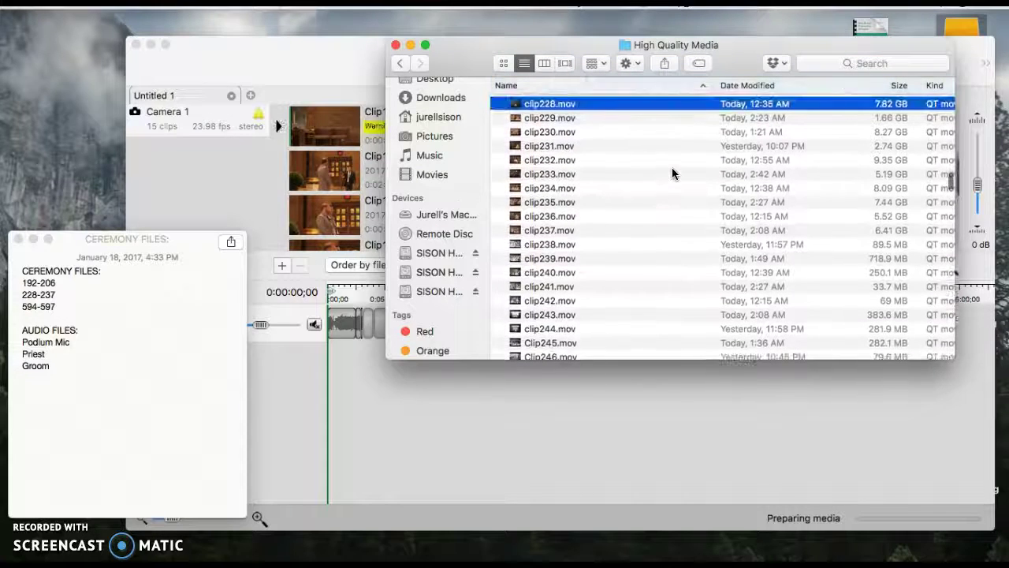
left_click(580, 230, "shift")
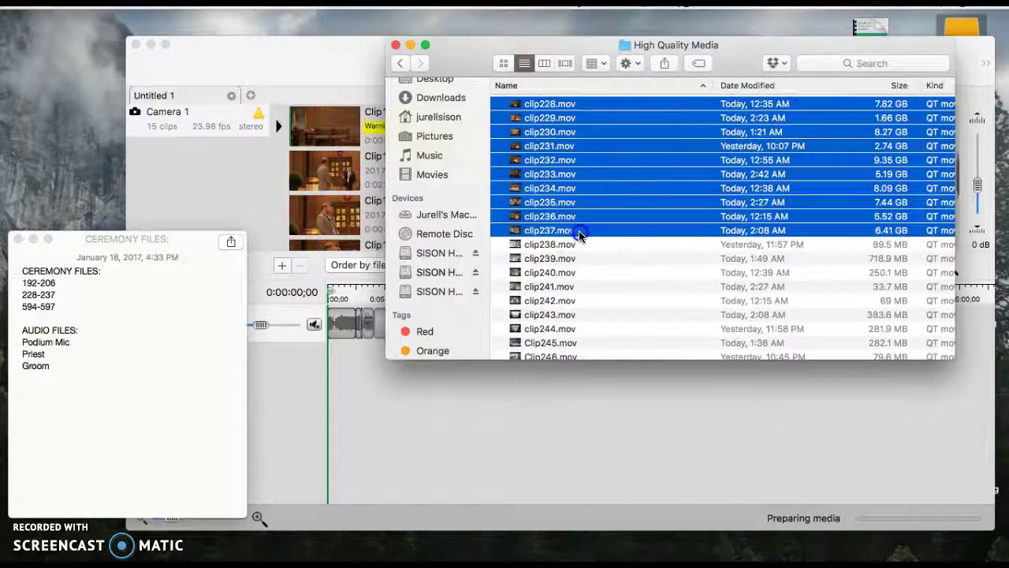
Drag the ten clips into PluralEyes from icon view, creating Camera 2 at 59.94 fps.
left_click(505, 65)
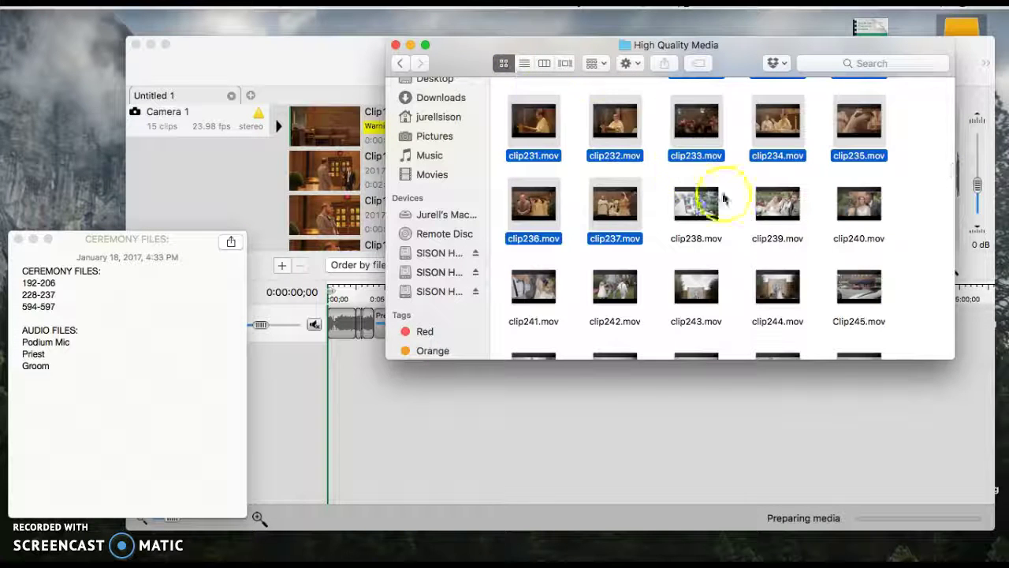
mouse_move(873, 301)
scroll(867, 290, "up", 3)
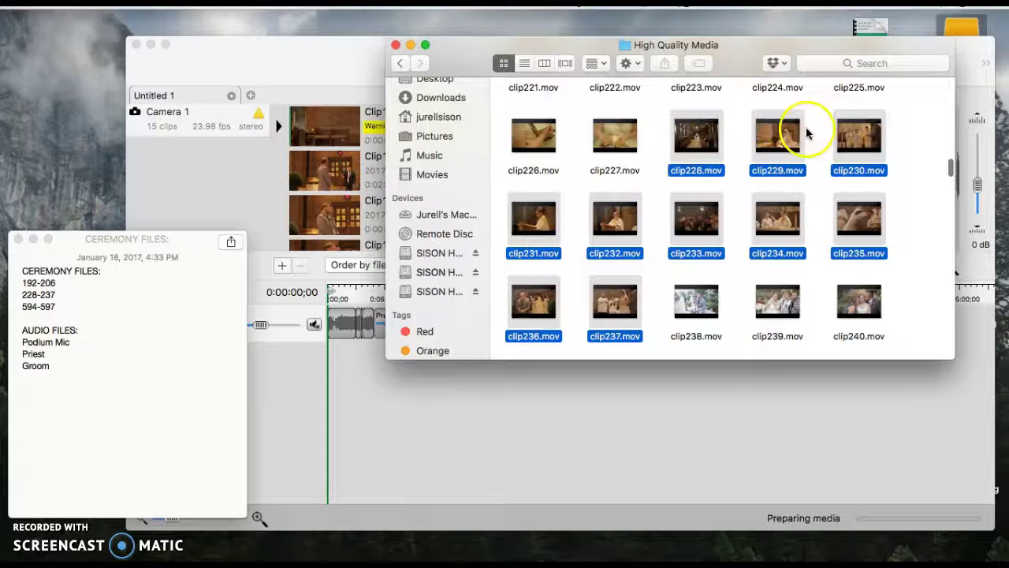
mouse_move(697, 155)
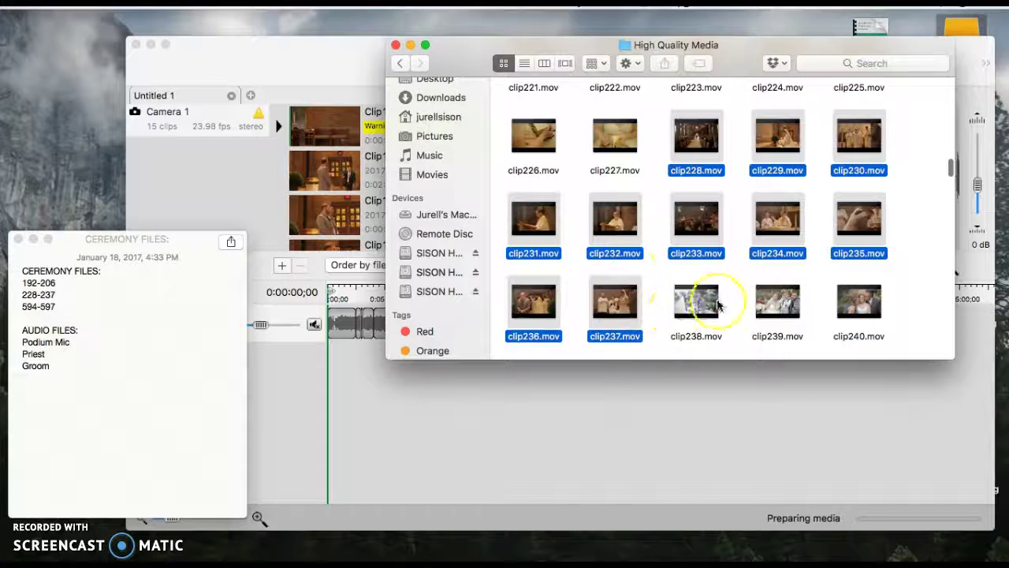
mouse_move(611, 234)
left_click_drag(611, 234, 185, 164)
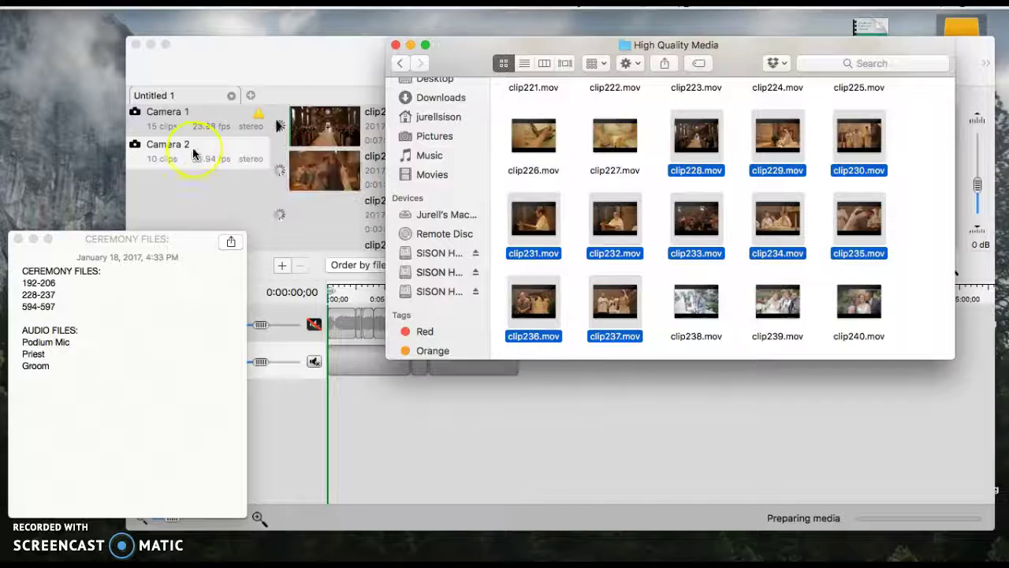
left_click(189, 148)
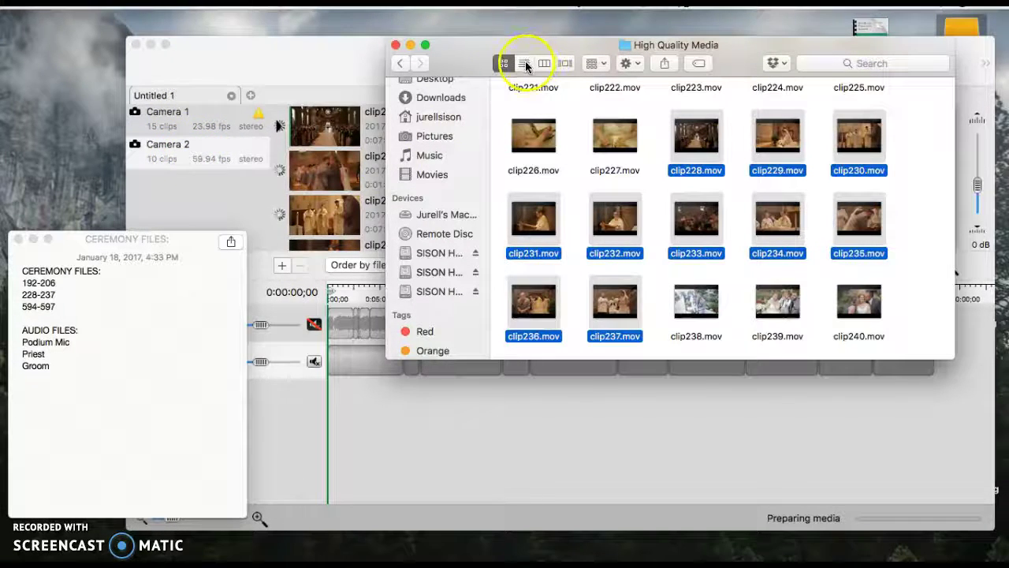
Select Clip594.mov through Clip597.mov in list view and drag them into PluralEyes as Camera 3.
left_click(524, 64)
left_click(60, 311)
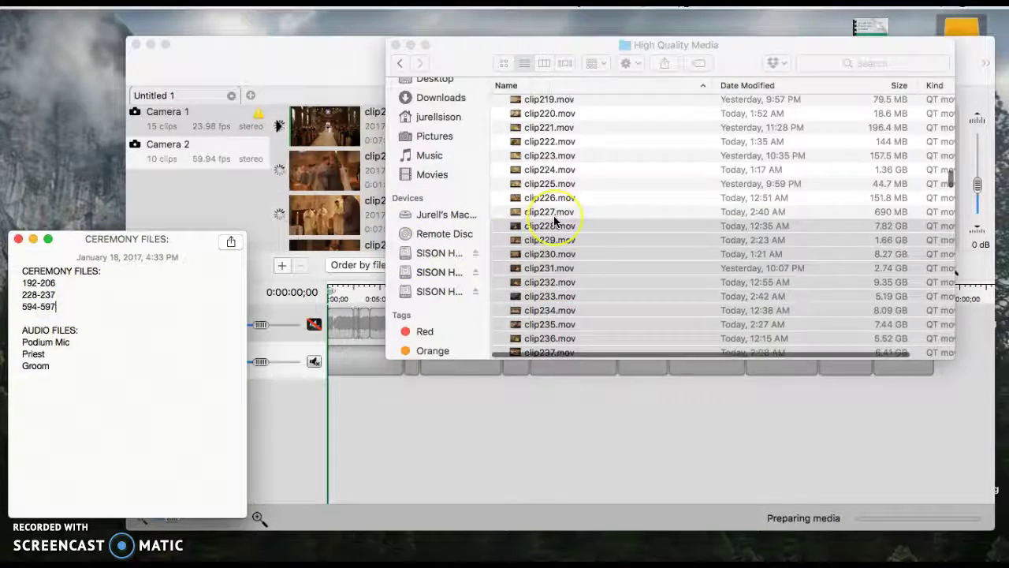
scroll(563, 210, "down", 15)
scroll(591, 237, "down", 10)
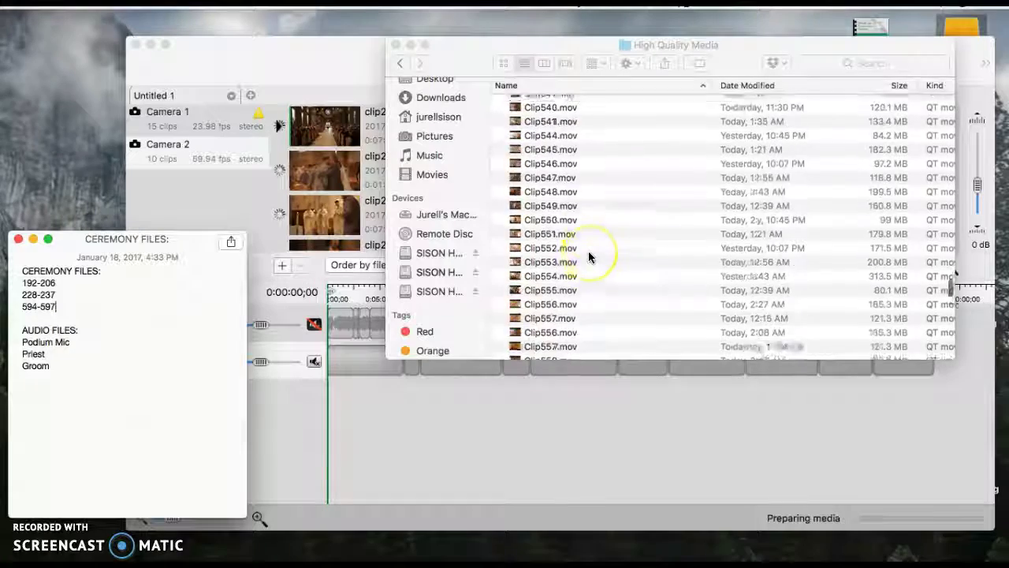
scroll(588, 256, "down", 6)
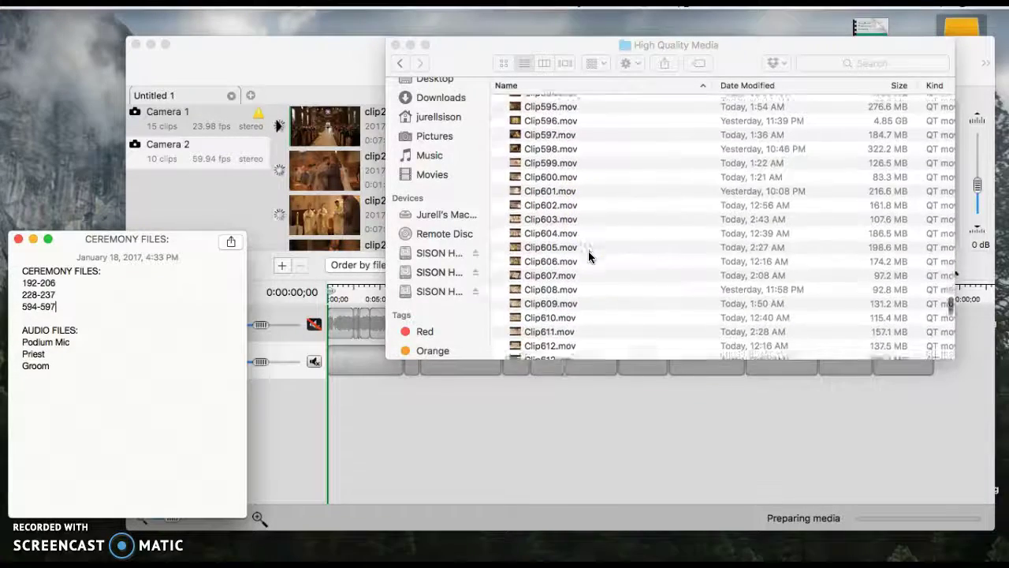
left_click(593, 211)
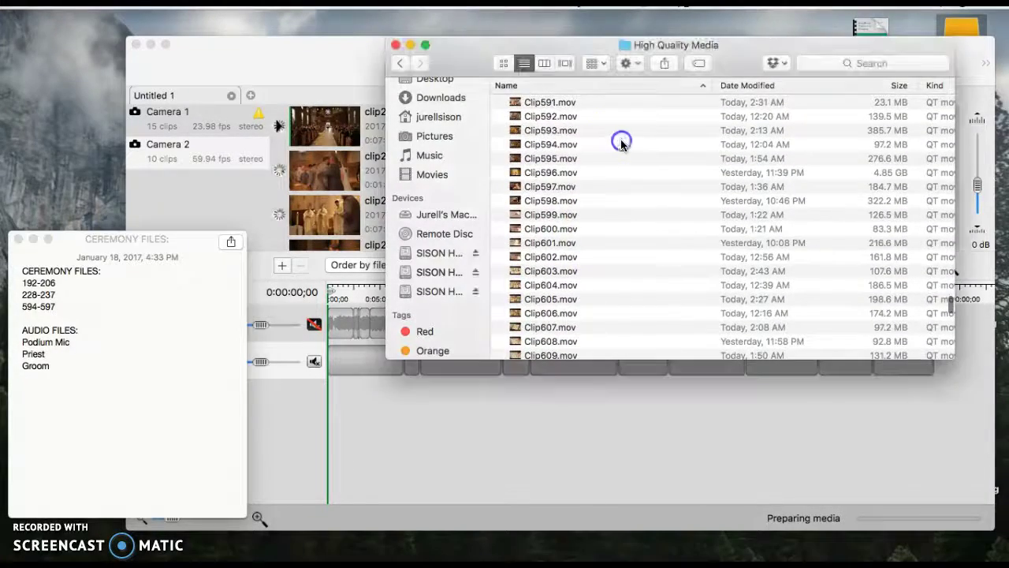
left_click(602, 144)
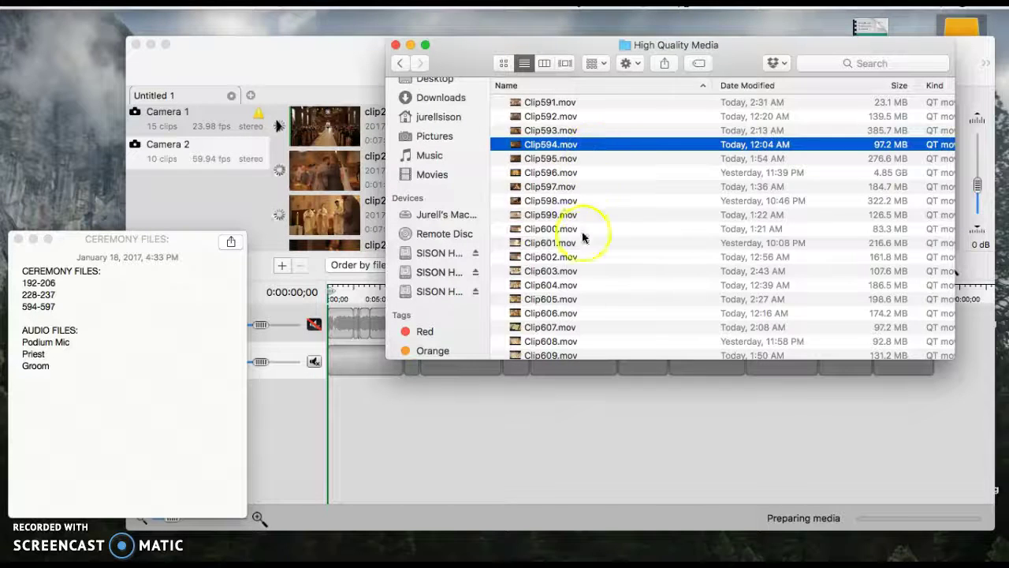
left_click(580, 190, "shift")
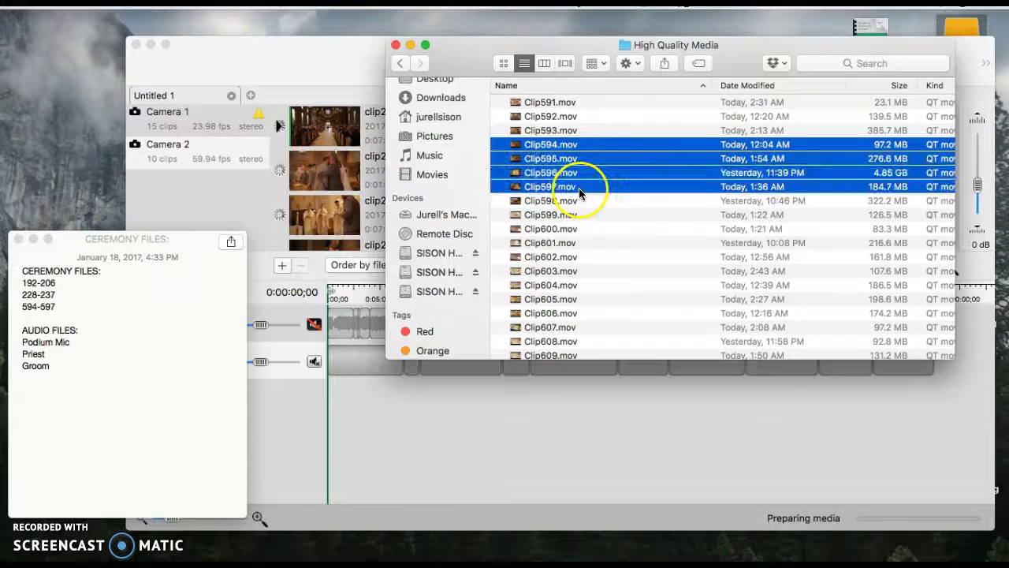
left_click_drag(631, 161, 214, 189)
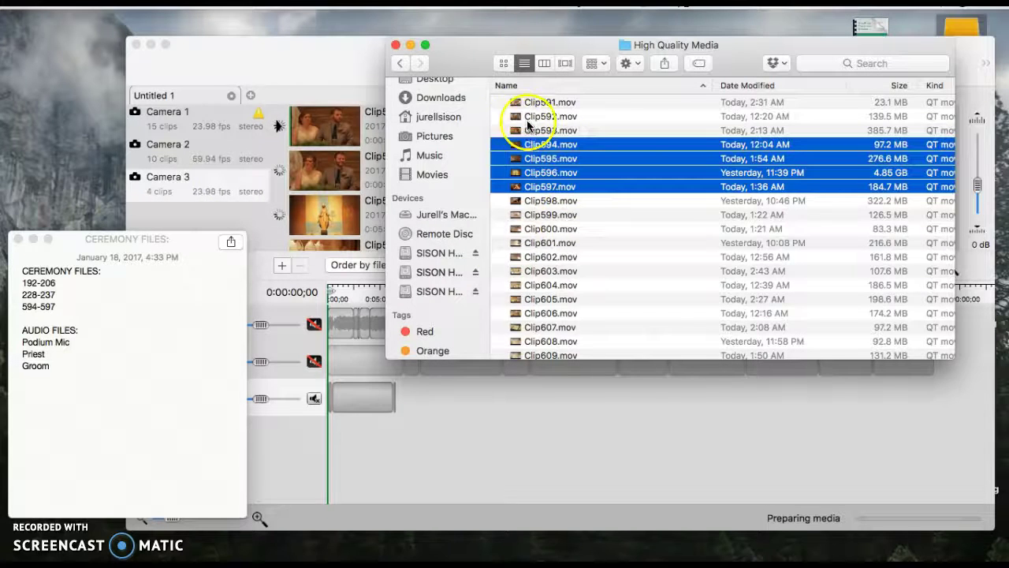
Go back to the drive root and expand the wedding audio folder's Mic 1, Mic 2 and Mic 3 folders.
left_click(399, 64)
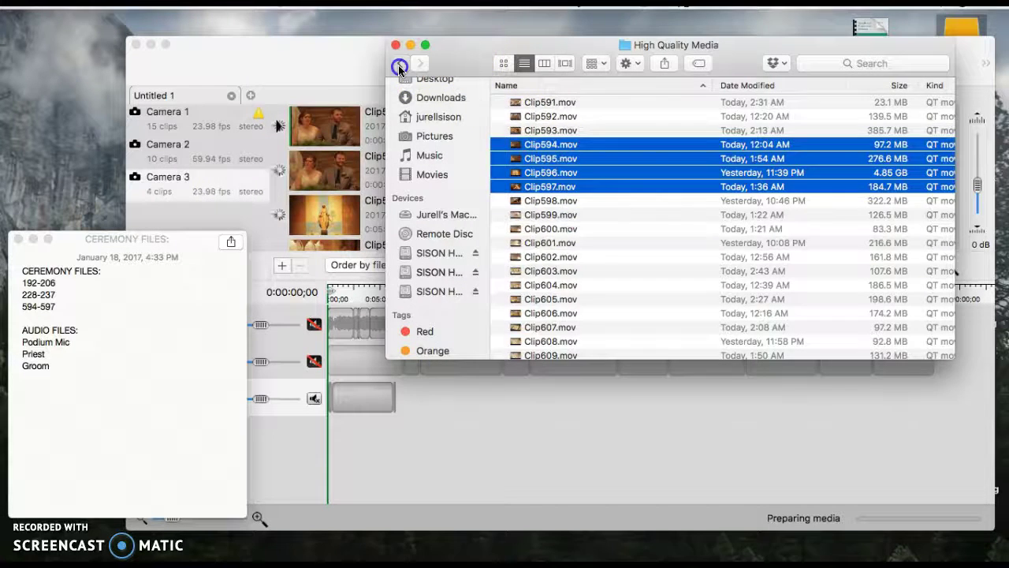
left_click(400, 64)
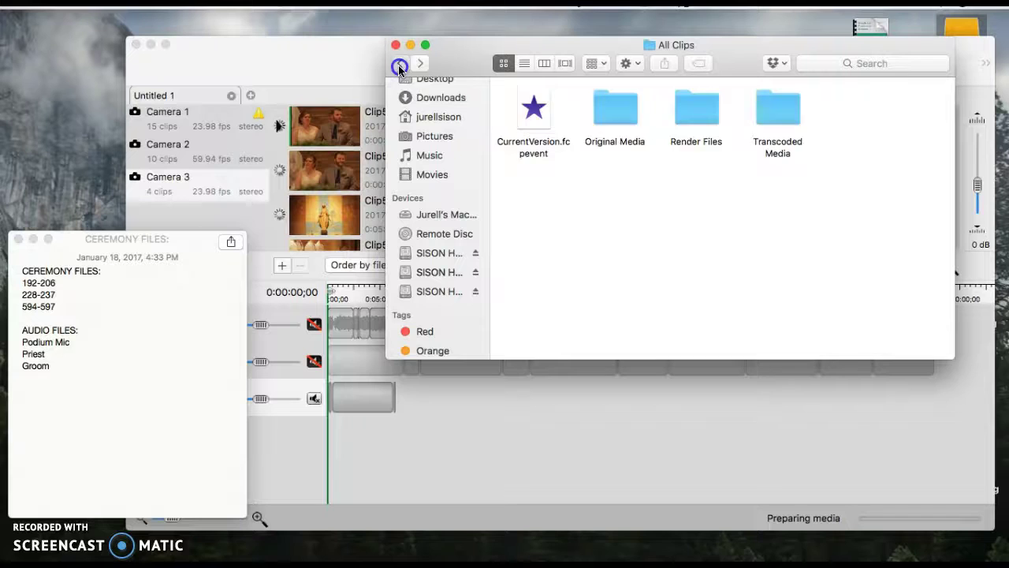
left_click(400, 64)
left_click(399, 64)
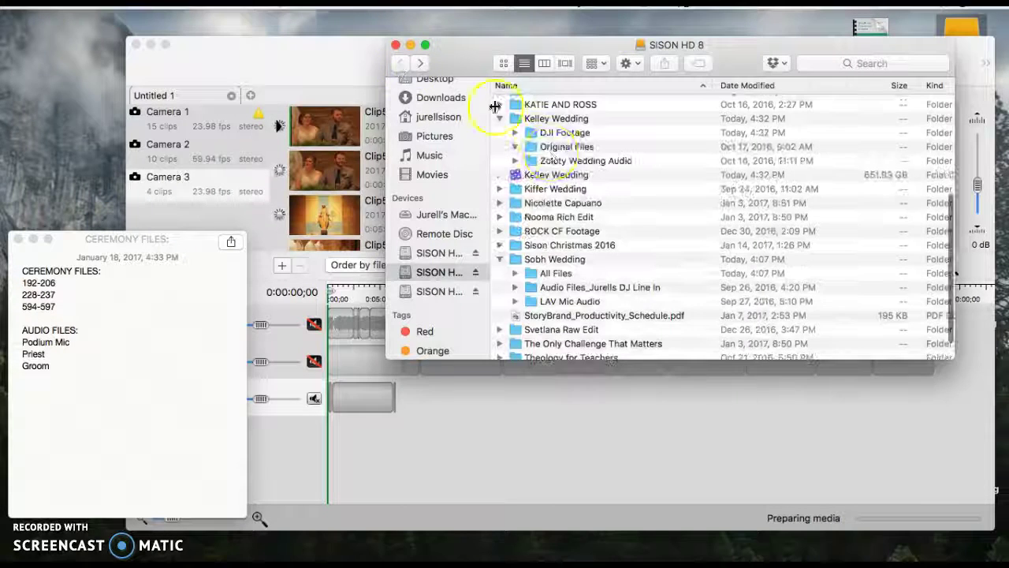
left_click(543, 120)
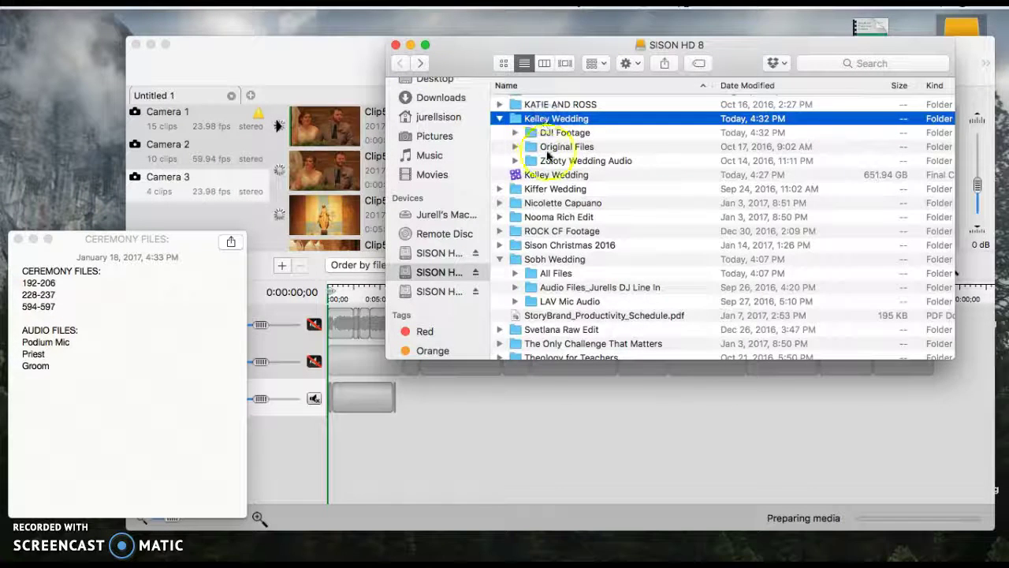
left_click(567, 161)
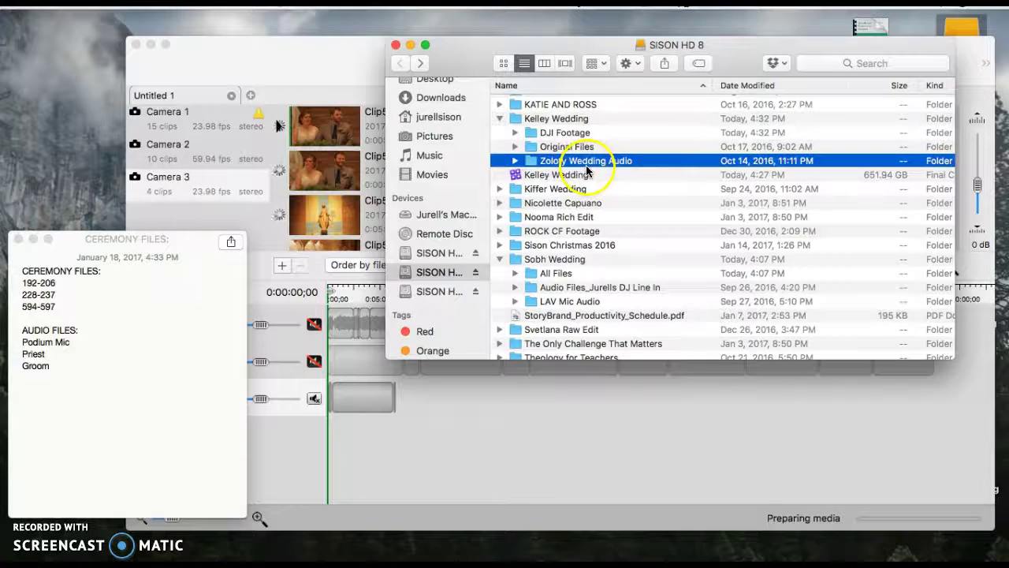
left_click(514, 161)
left_click(529, 175)
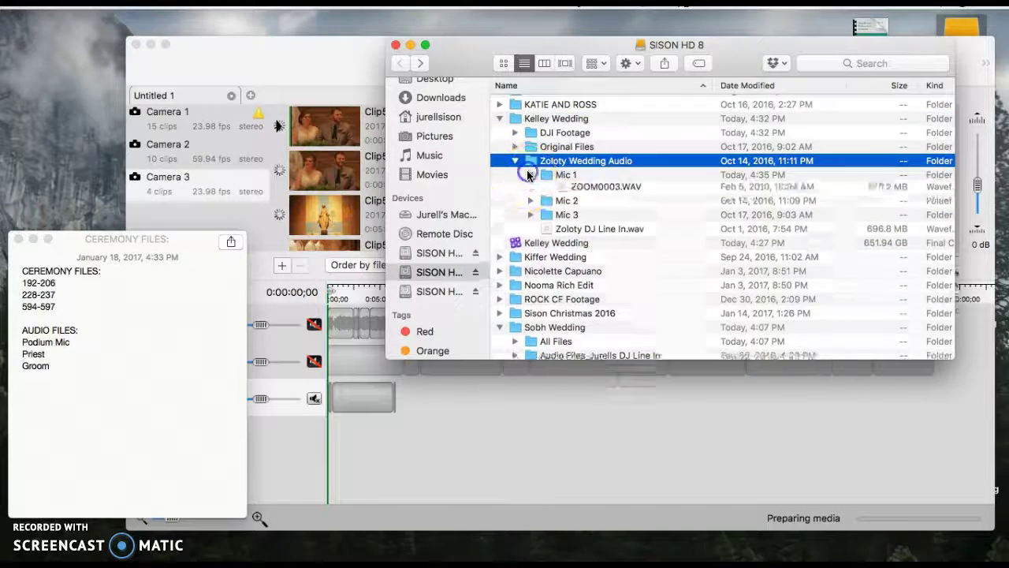
left_click(528, 231)
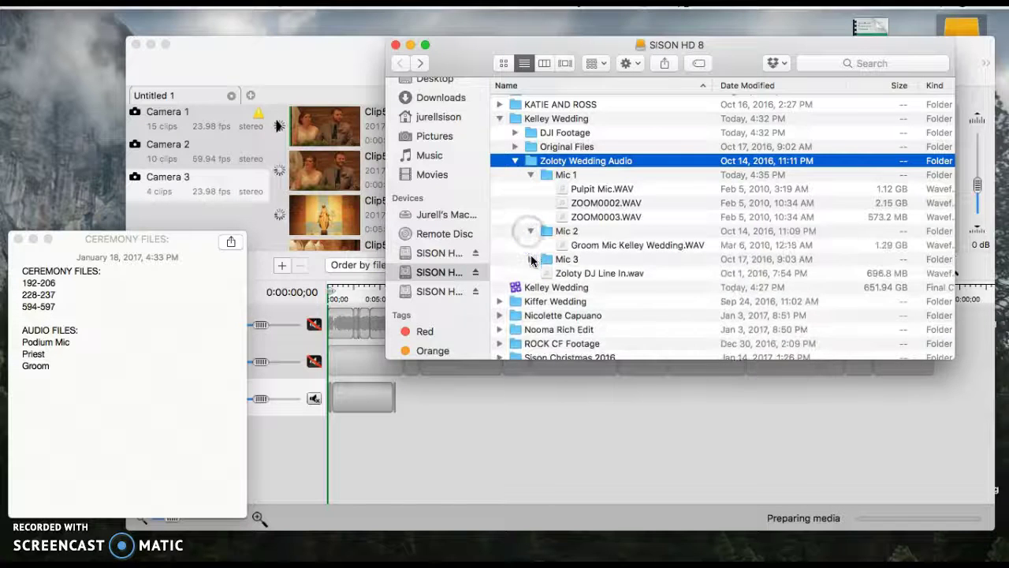
left_click(530, 259)
Drag Pulpit Mic.WAV, the groom mic and priest recordings into PluralEyes as audio recorders.
left_click(611, 189)
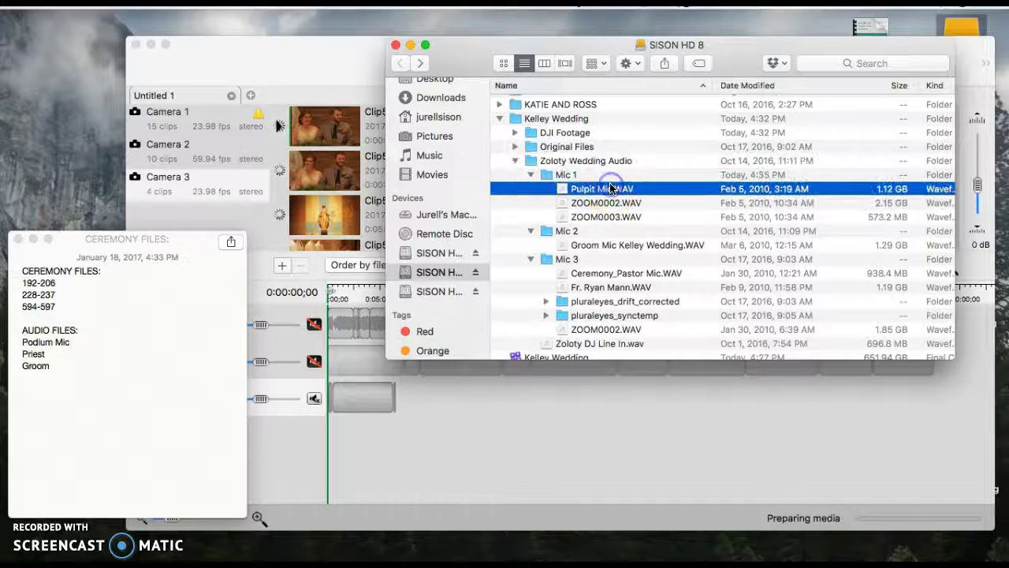
left_click_drag(612, 189, 193, 212)
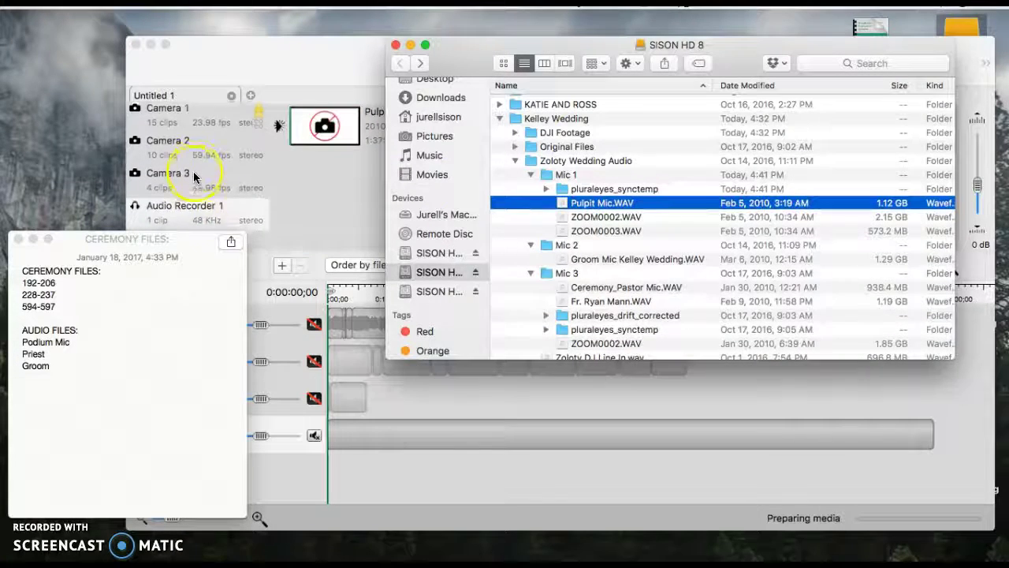
left_click_drag(179, 245, 192, 340)
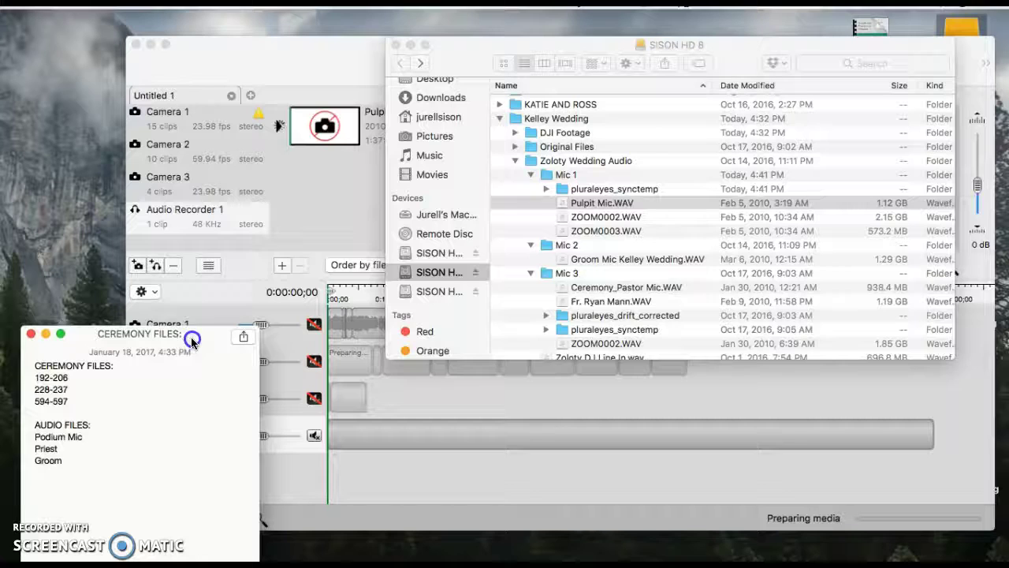
left_click(619, 264)
left_click_drag(618, 265, 228, 241)
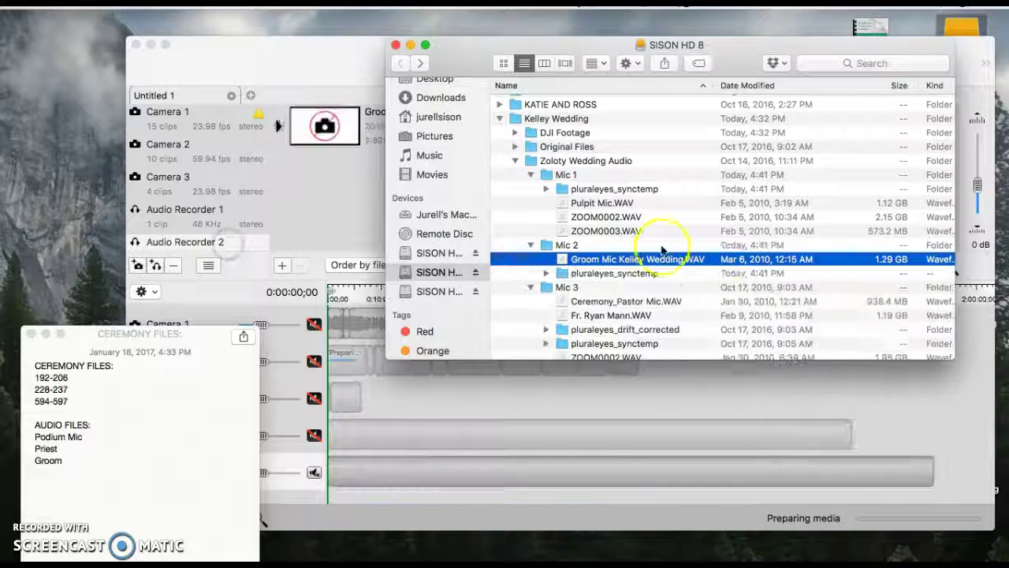
scroll(642, 219, "down", 1)
scroll(642, 219, "down", 5)
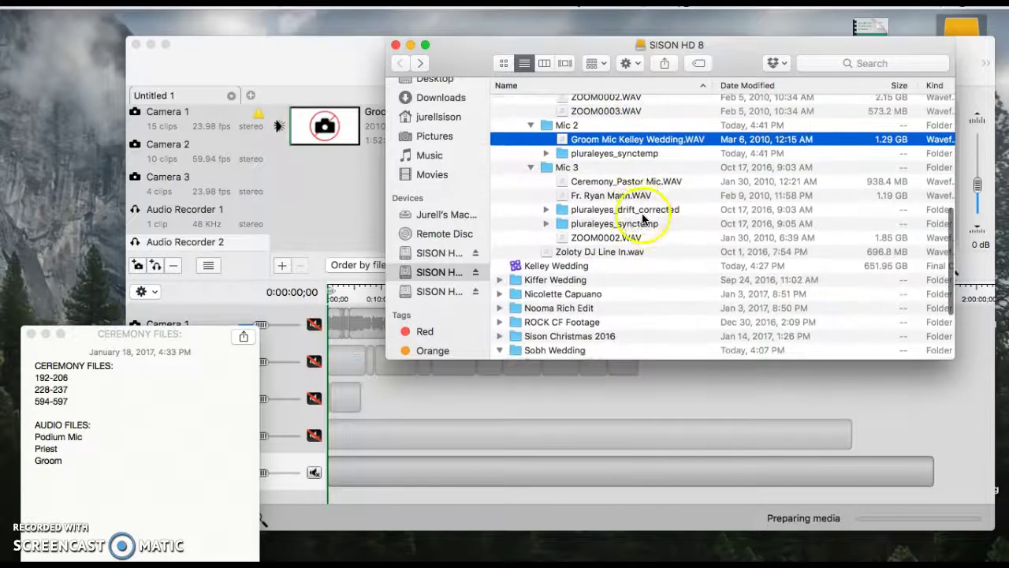
left_click(601, 197)
left_click_drag(591, 196, 200, 245)
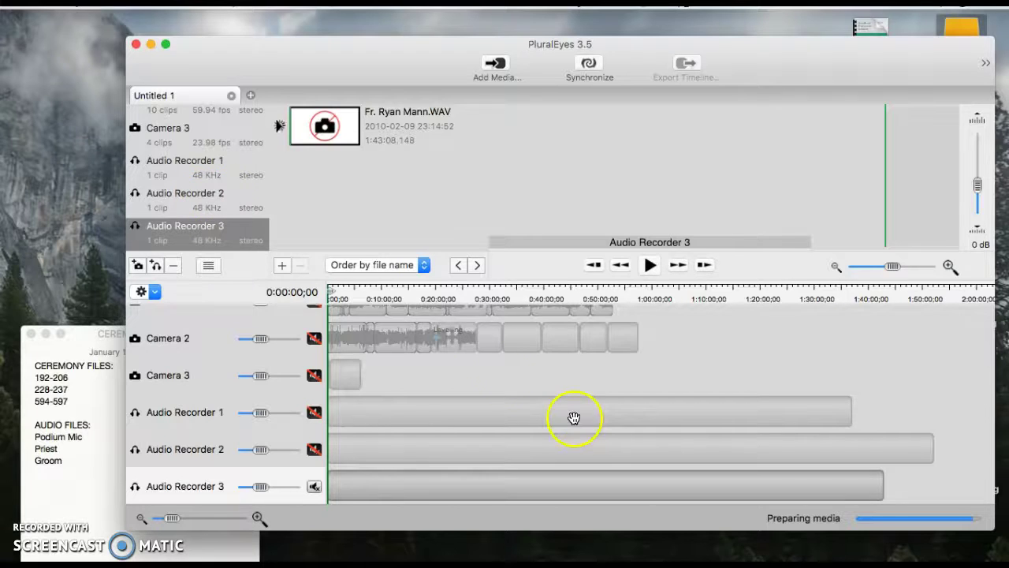
Scroll the PluralEyes timeline to review the tracks, including the new Audio Recorder 3 waveform.
scroll(573, 416, "down", 1)
scroll(574, 416, "up", 2)
scroll(574, 416, "right", 1)
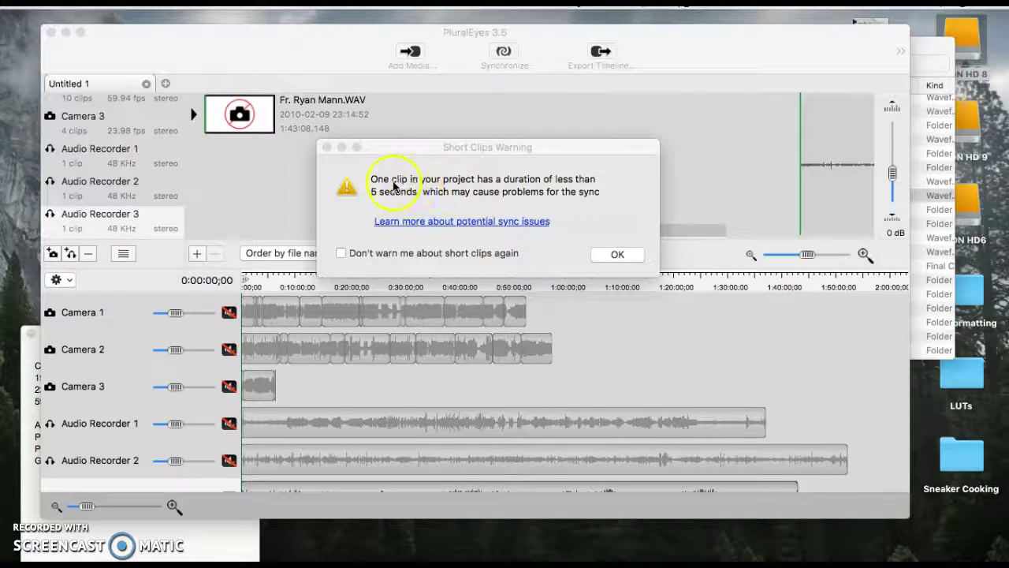
Dismiss the Short Clips Warning and run Synchronize on the camera and audio tracks.
left_click(424, 153)
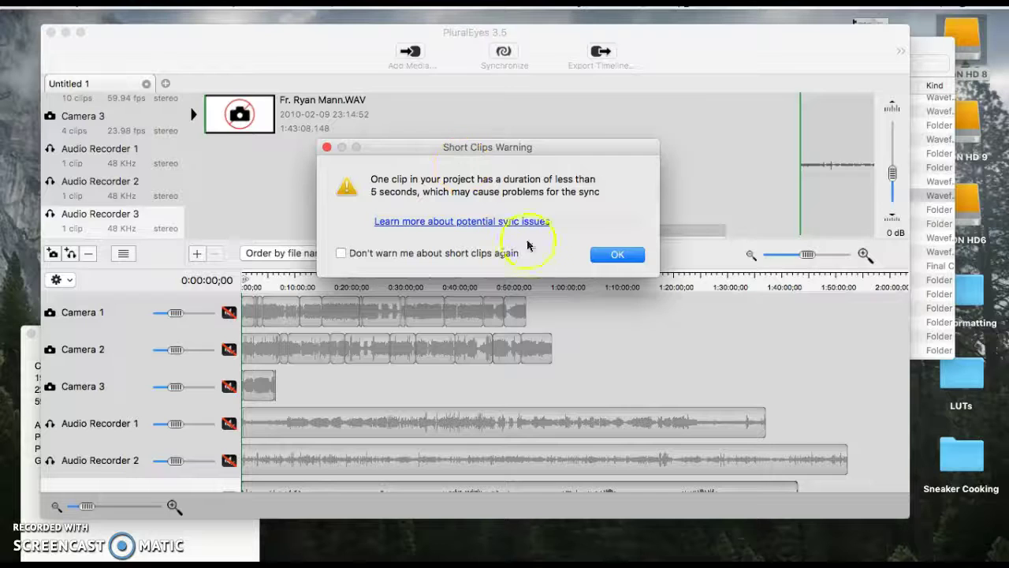
left_click(608, 255)
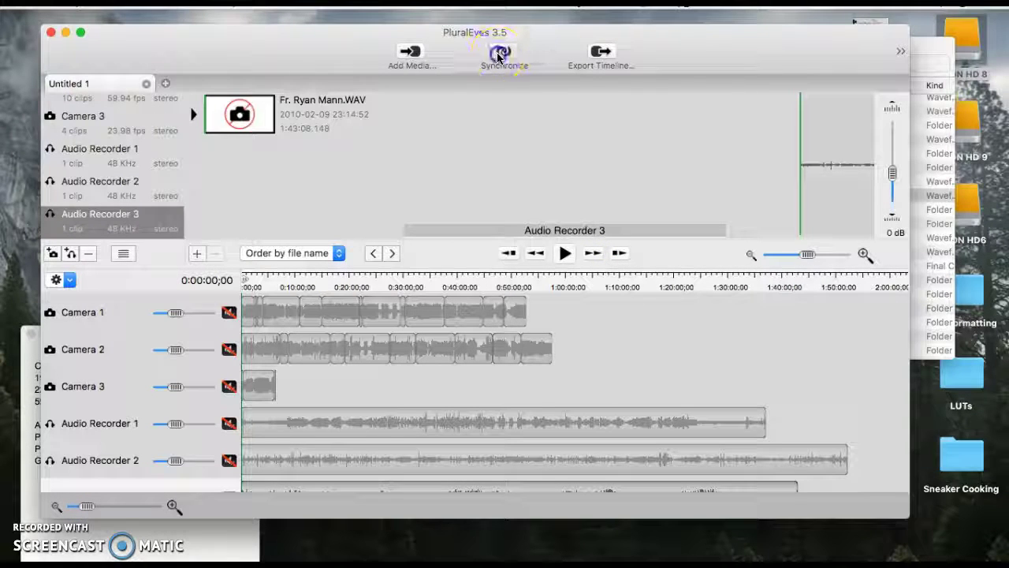
left_click(505, 52)
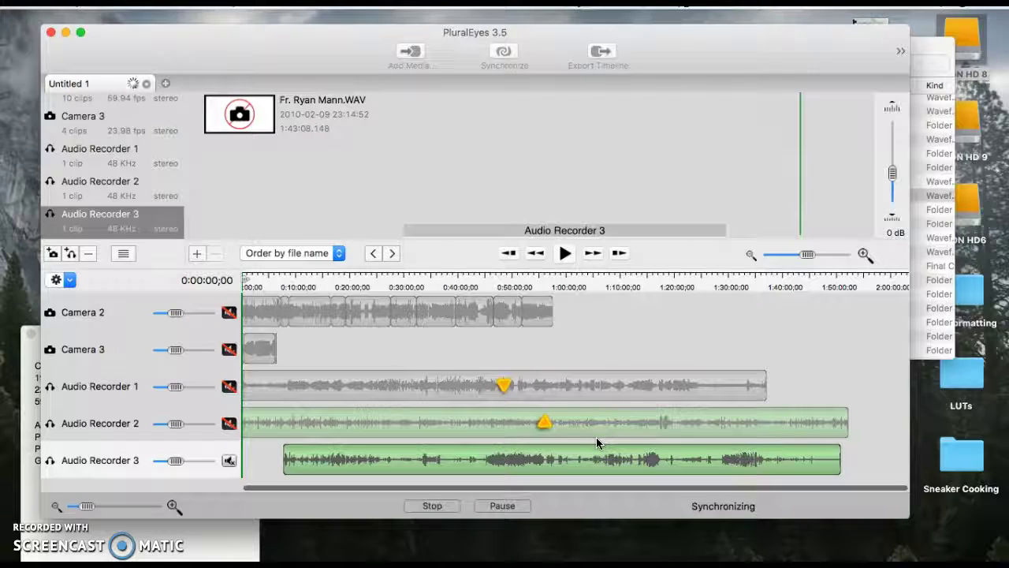
left_click_drag(495, 383, 473, 367)
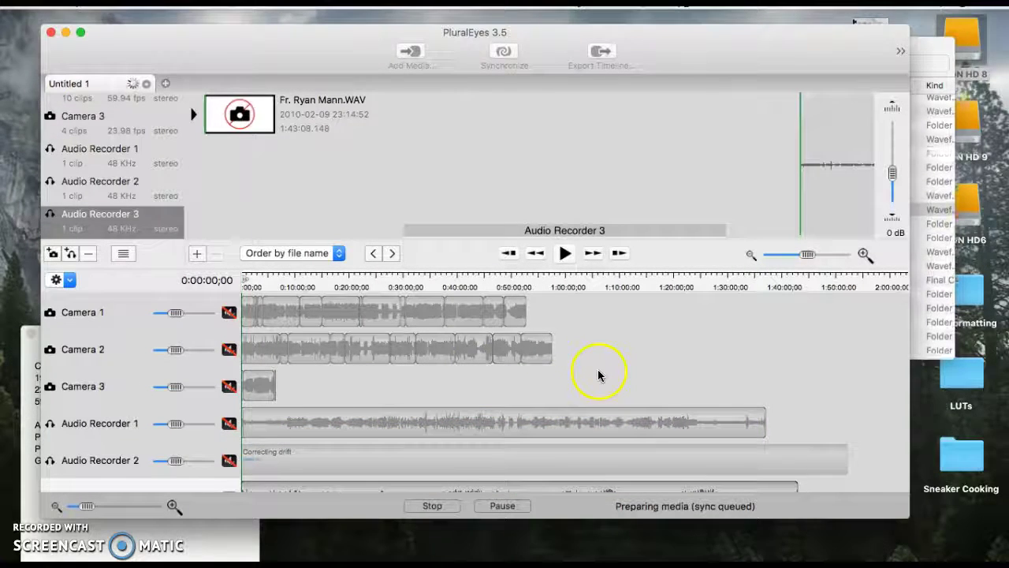
Select the Audio Recorder 2 track and run Synchronize again so the clips turn green.
left_click(28, 536)
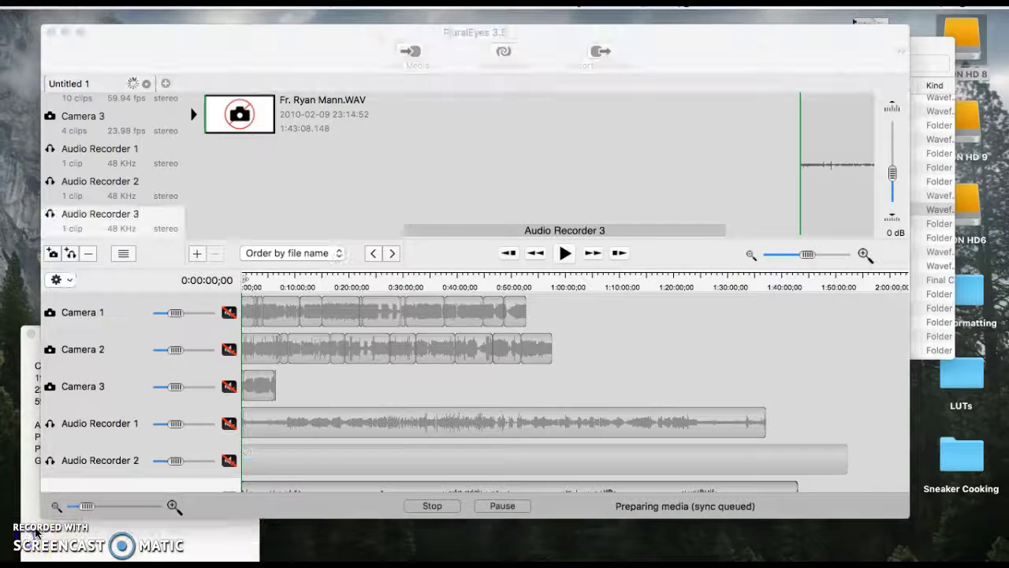
left_click(617, 360)
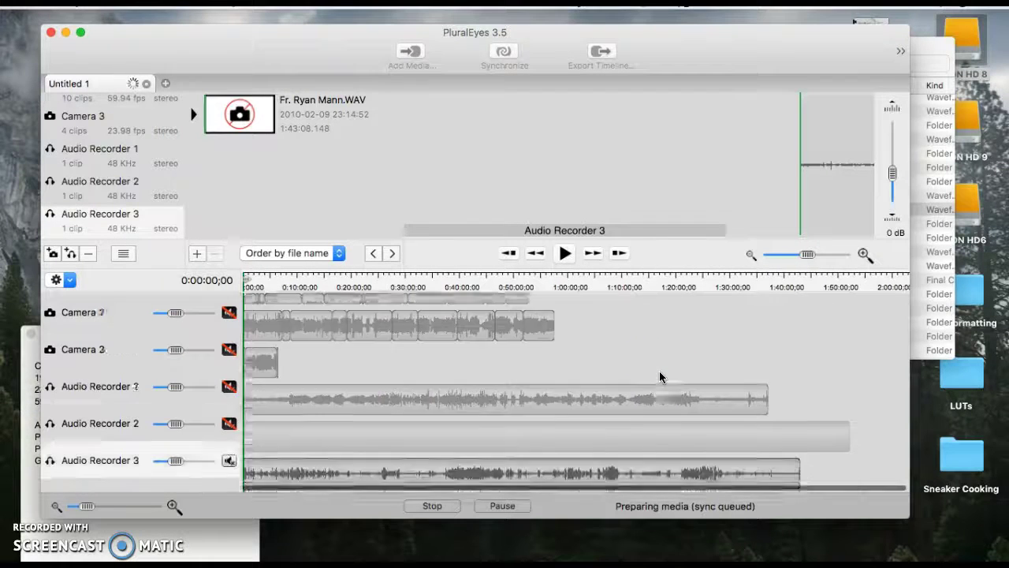
left_click(130, 431)
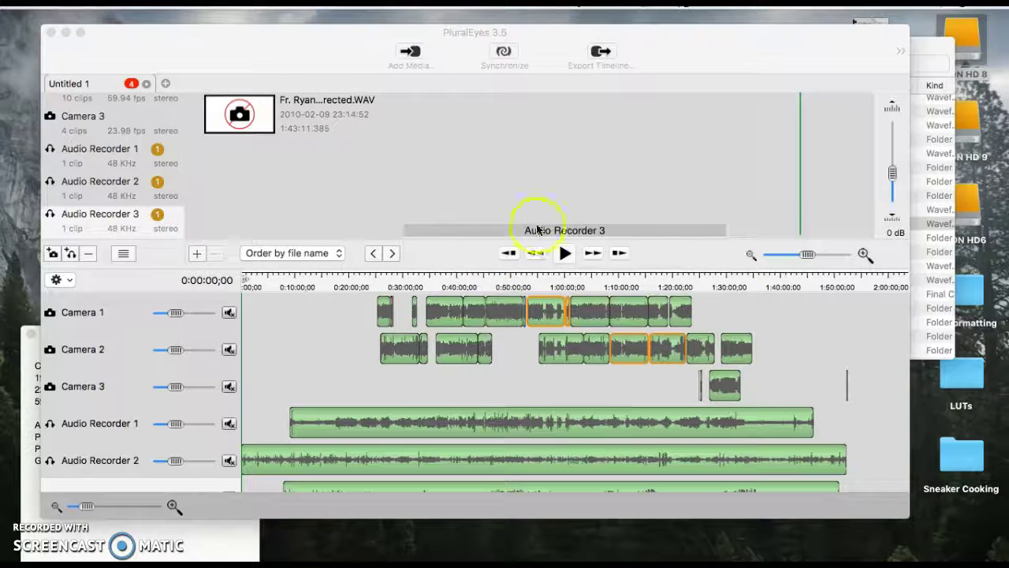
left_click(500, 52)
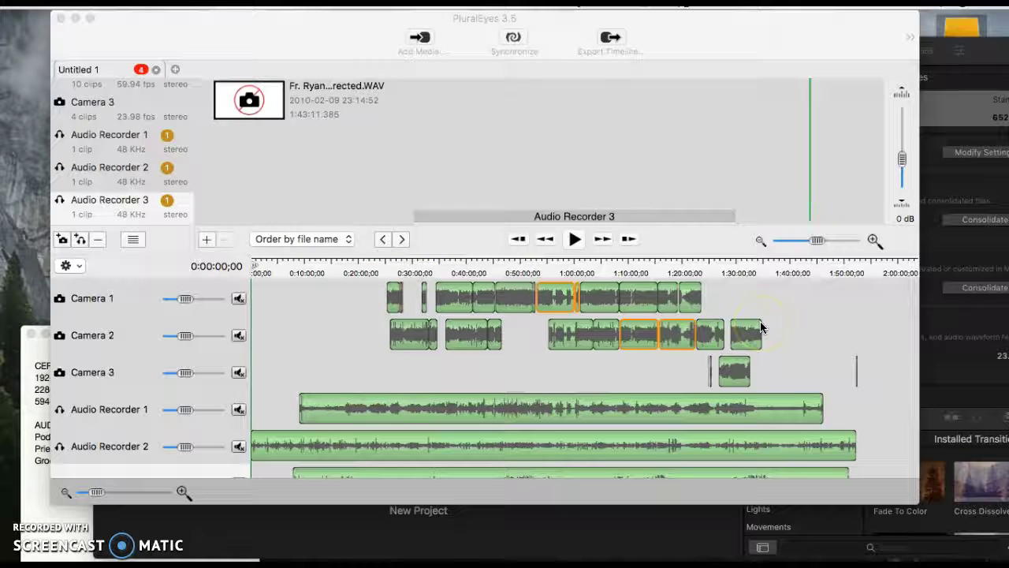
left_click(661, 29)
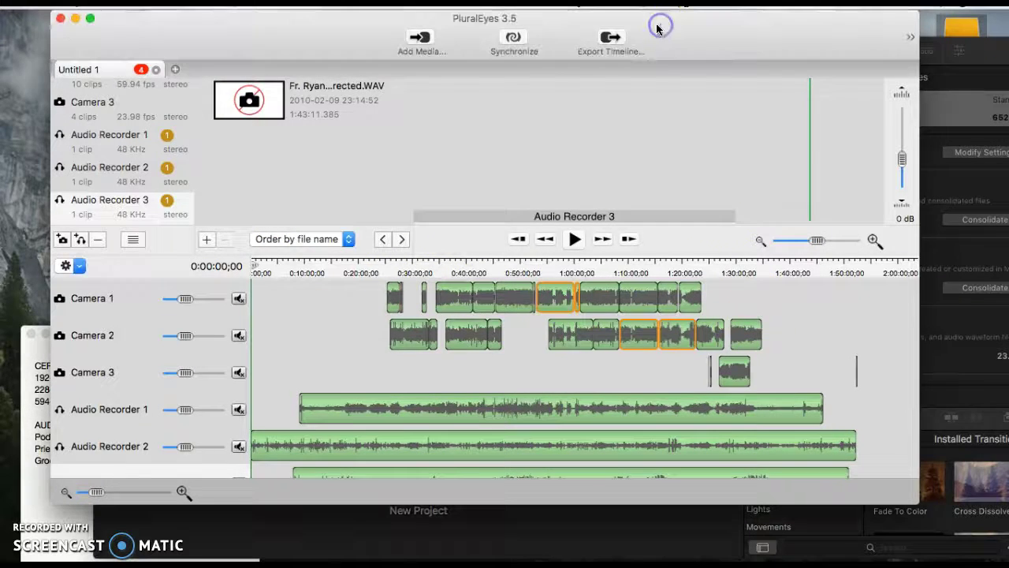
left_click(612, 38)
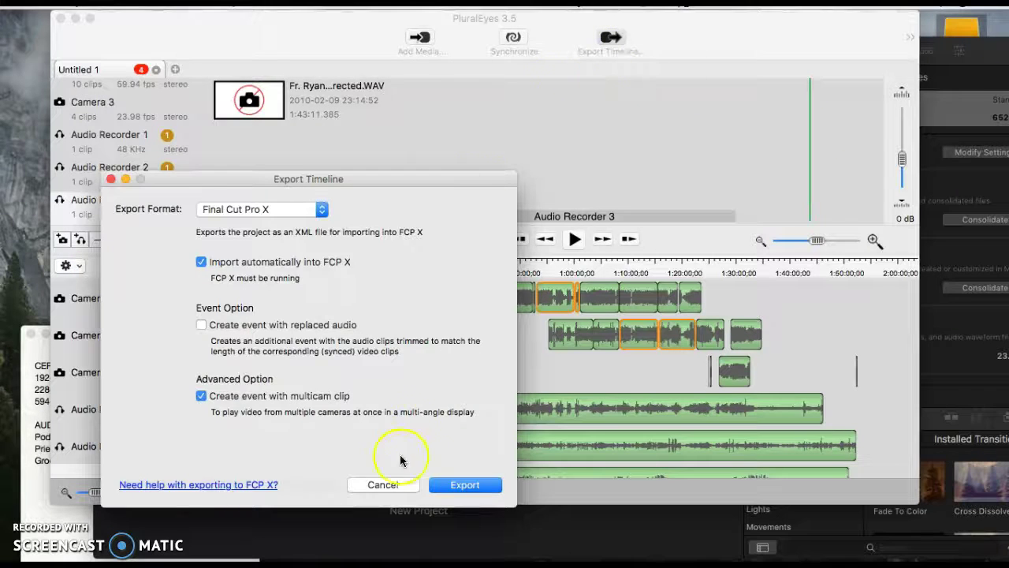
left_click(367, 483)
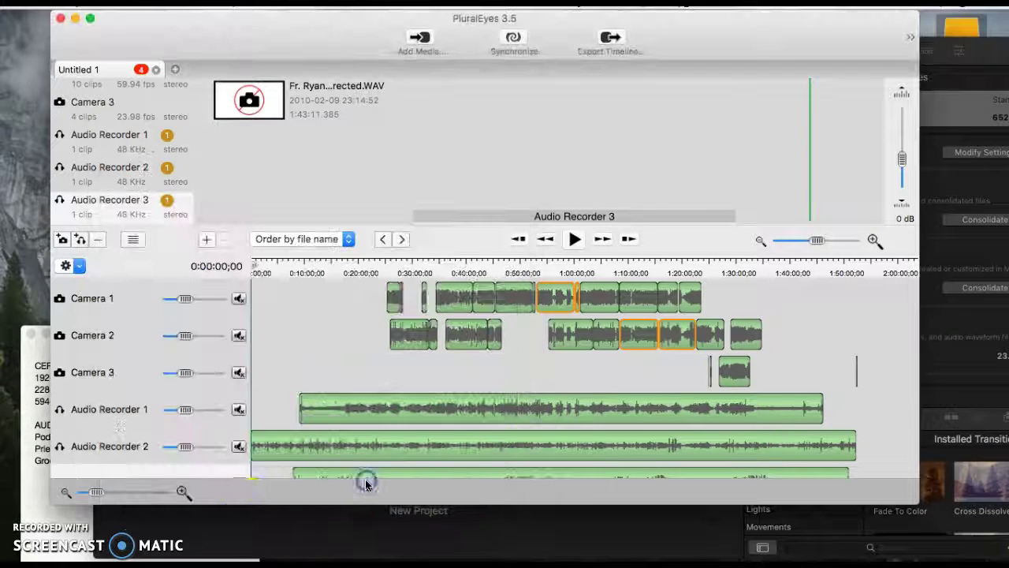
left_click(234, 523)
left_click(225, 49)
left_click(138, 101)
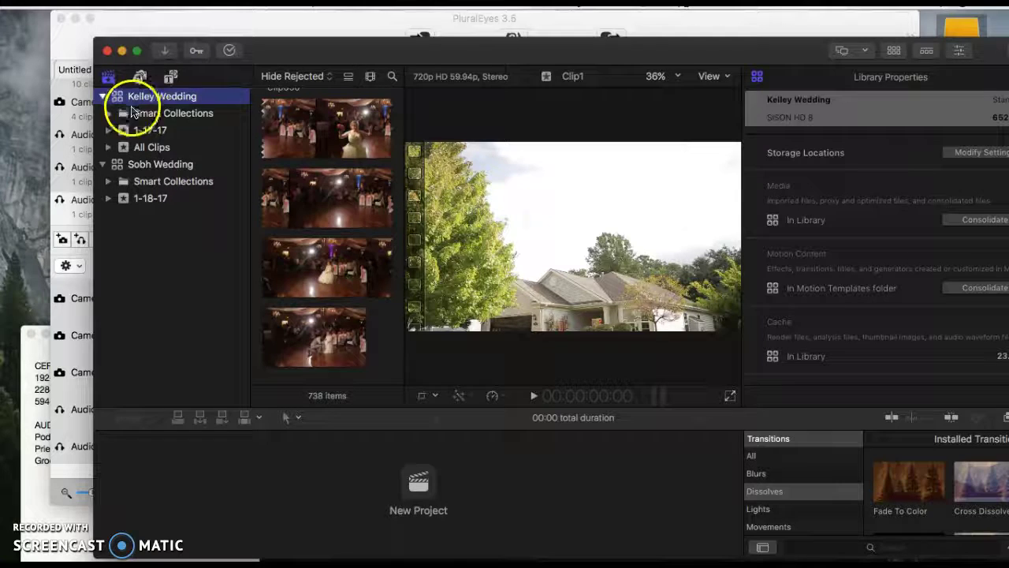
left_click(175, 113)
left_click(187, 98)
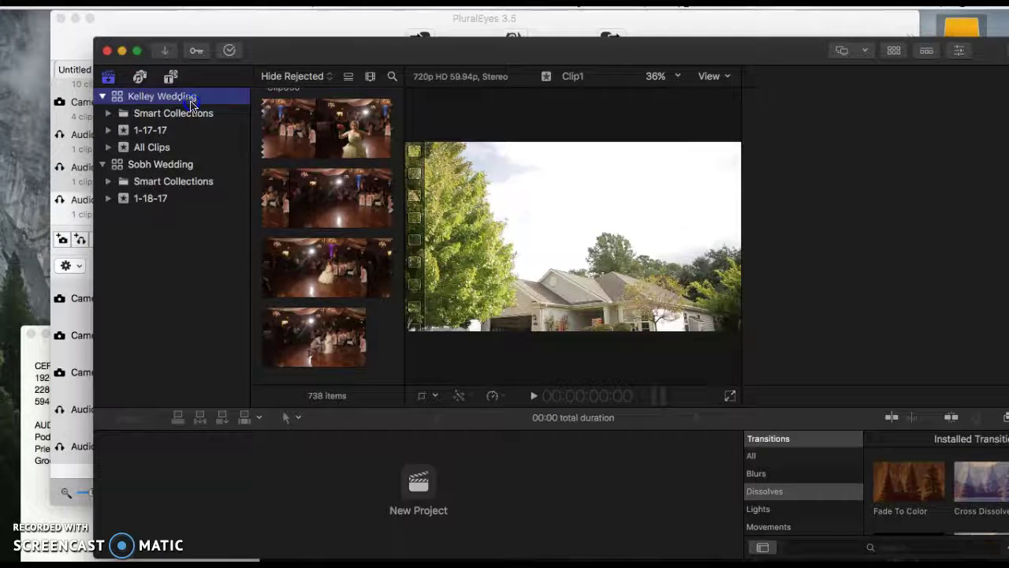
left_click(161, 95)
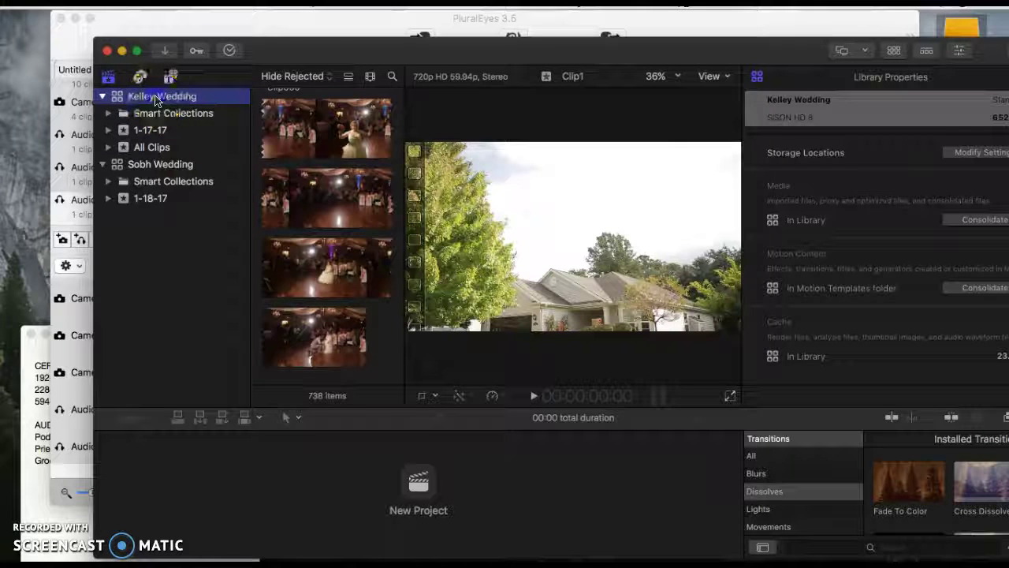
scroll(312, 204, "down", 15)
scroll(311, 204, "up", 2)
left_click(194, 153)
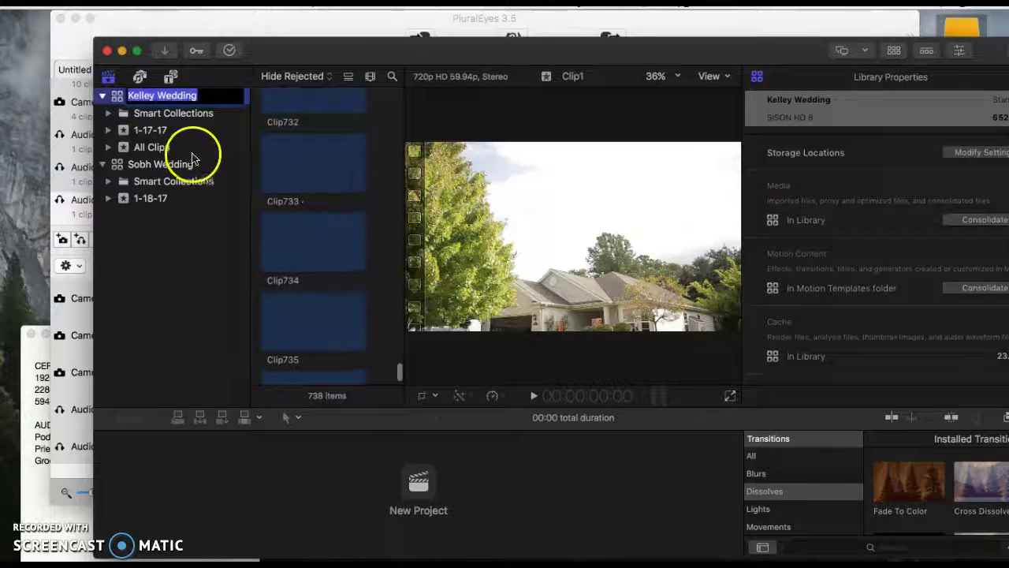
left_click(191, 115)
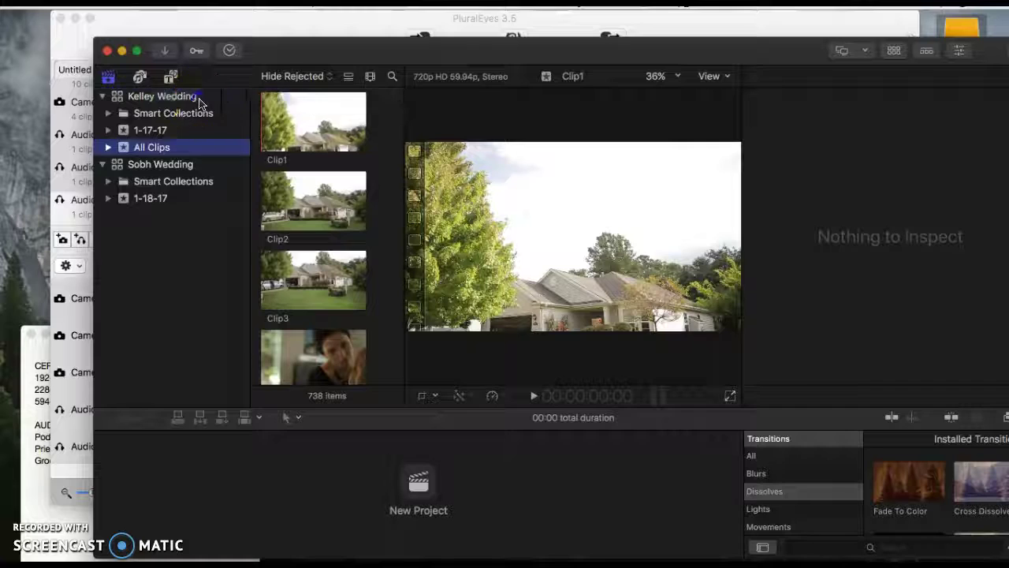
left_click(198, 99)
left_click(279, 37)
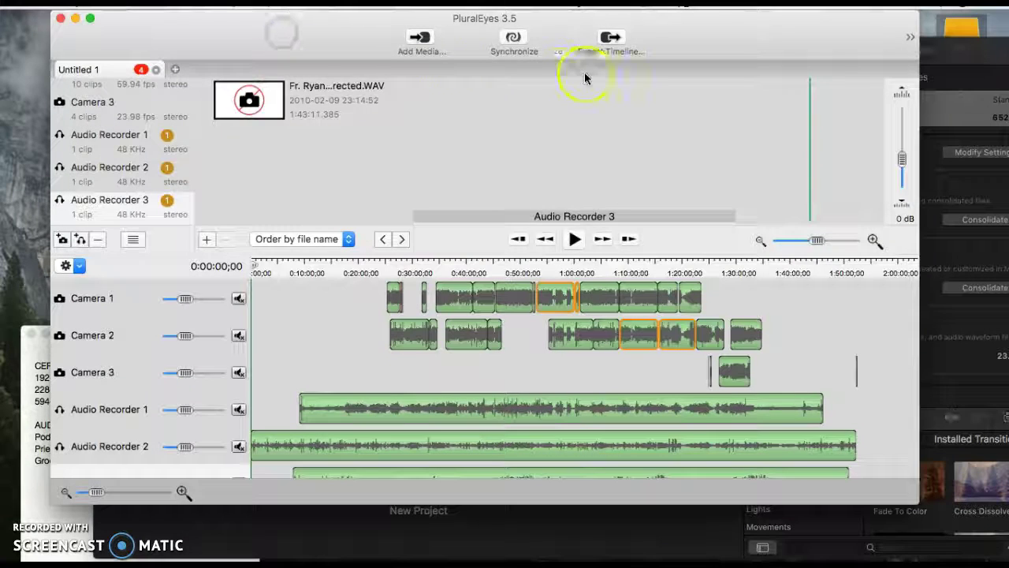
Export the synced timeline to Final Cut Pro X as 1_FCPX_multicam.fcpxml on the SISON HD 8 drive.
left_click(613, 36)
left_click_drag(432, 158, 464, 192)
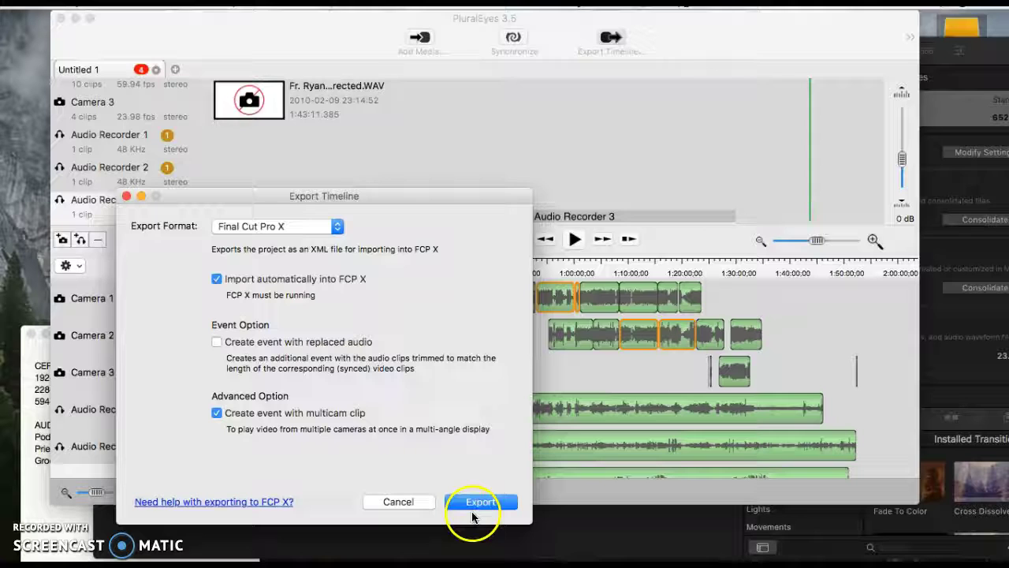
left_click(482, 505)
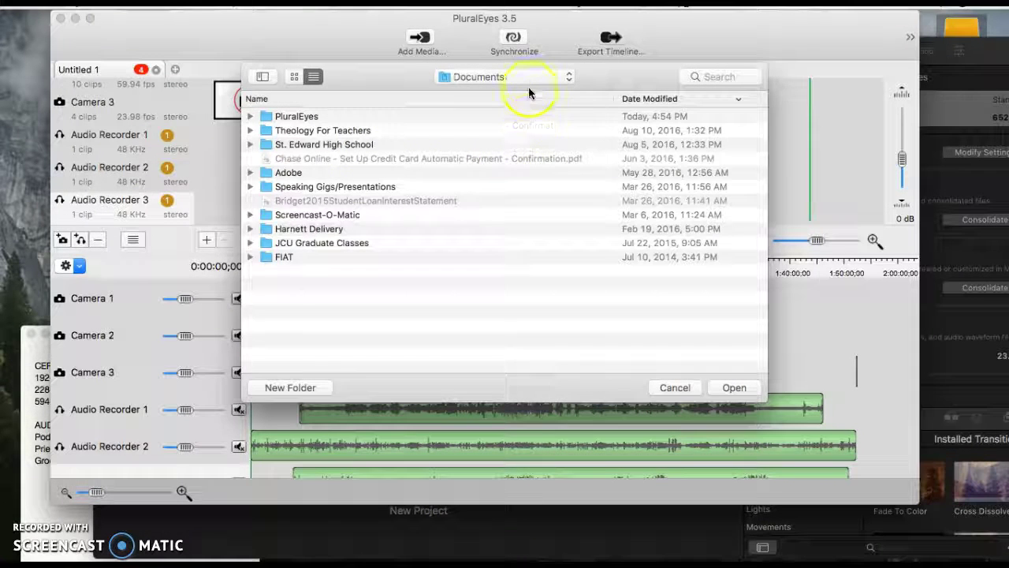
left_click(488, 77)
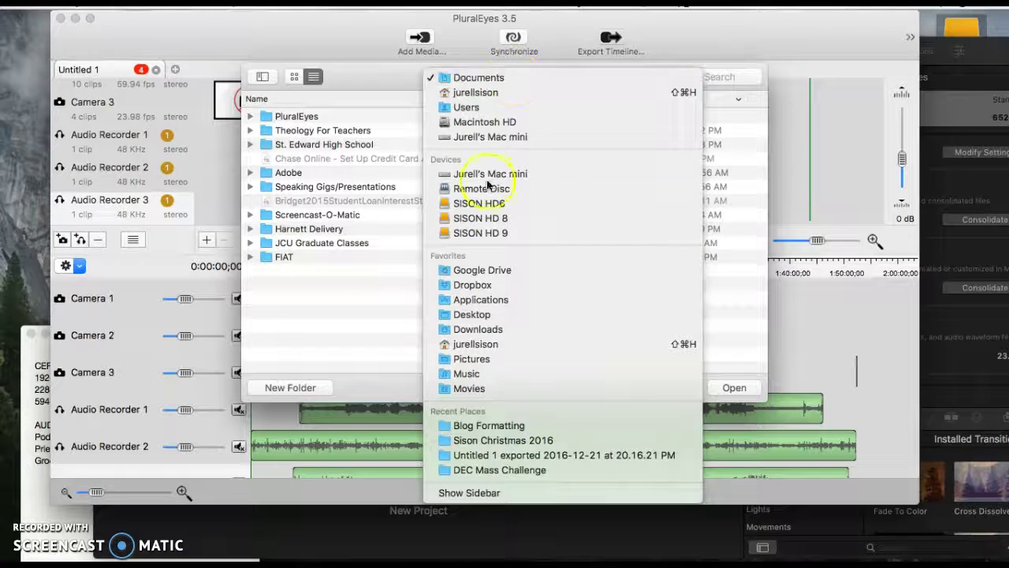
left_click(483, 218)
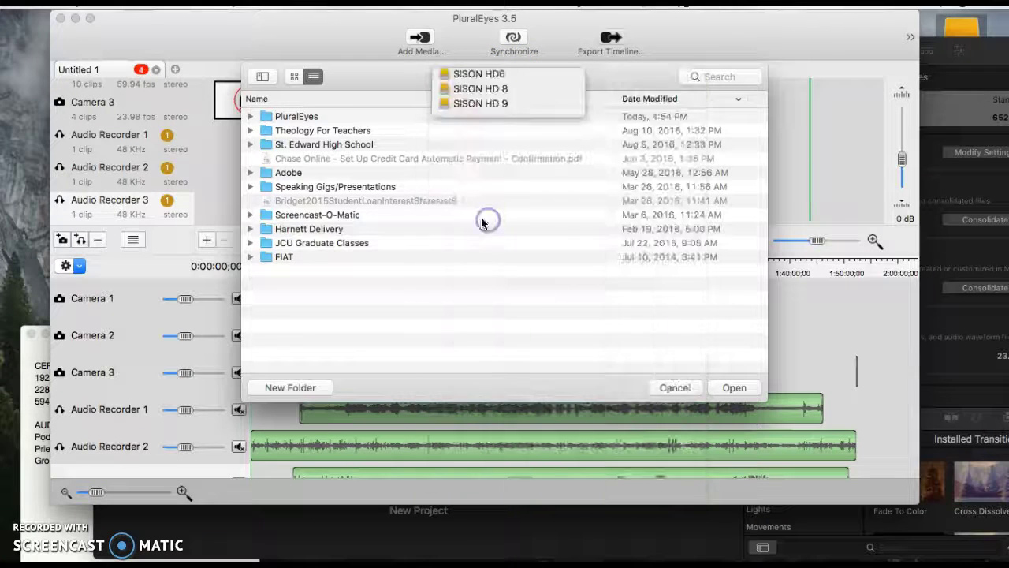
left_click(729, 397)
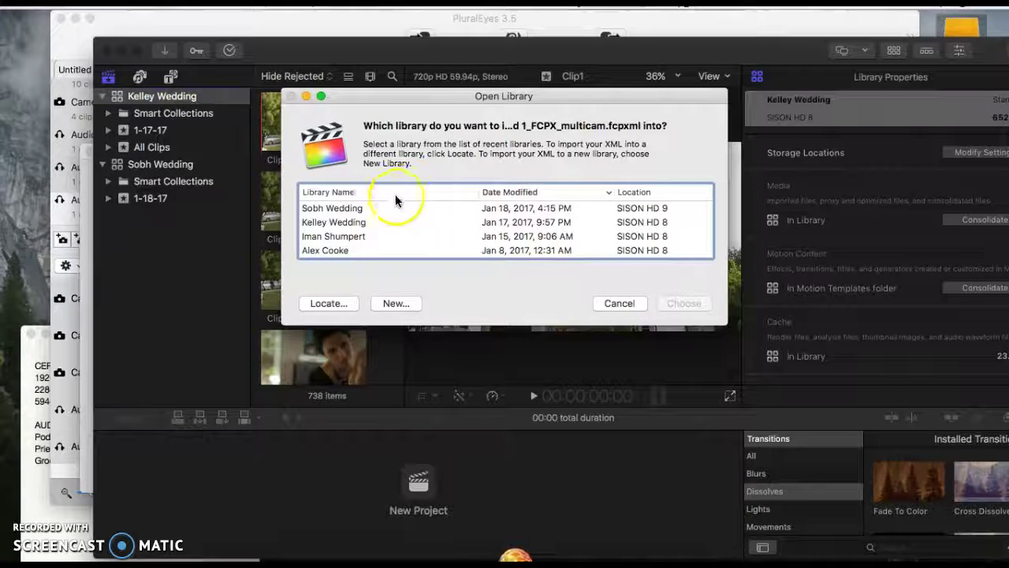
Import both PluralEyes XML files into the Kelley Wedding library.
left_click(319, 228)
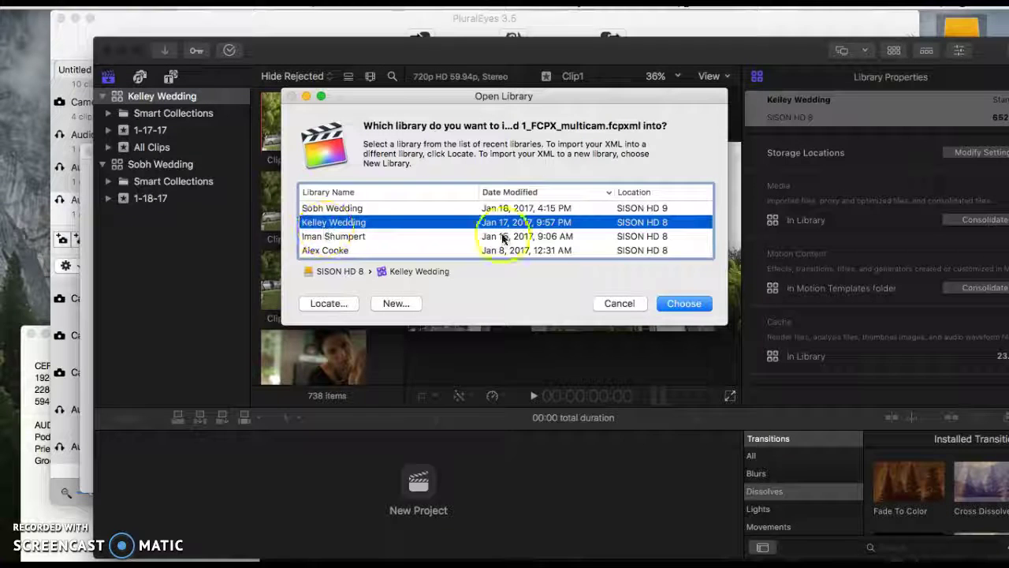
left_click(679, 304)
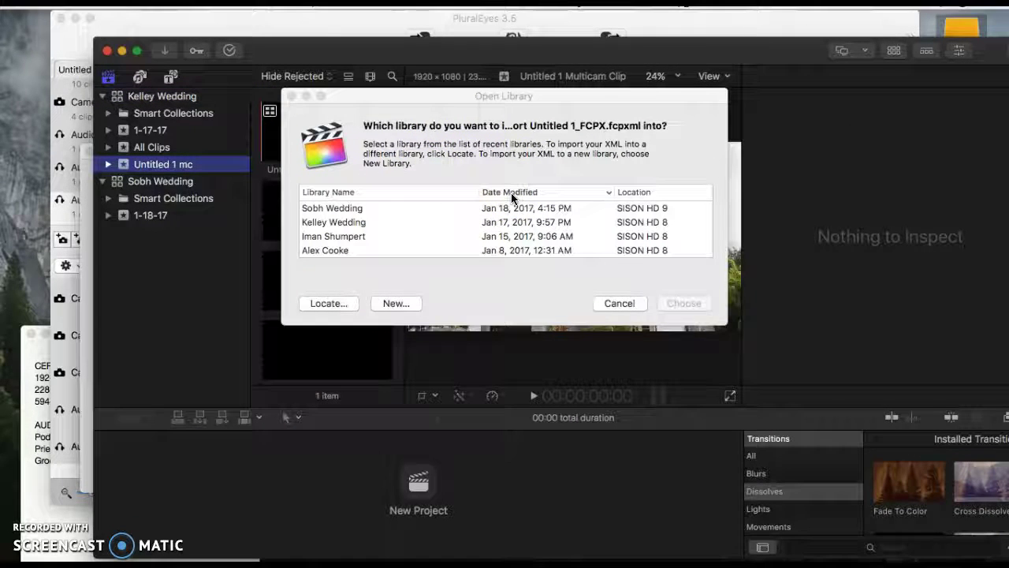
left_click(348, 223)
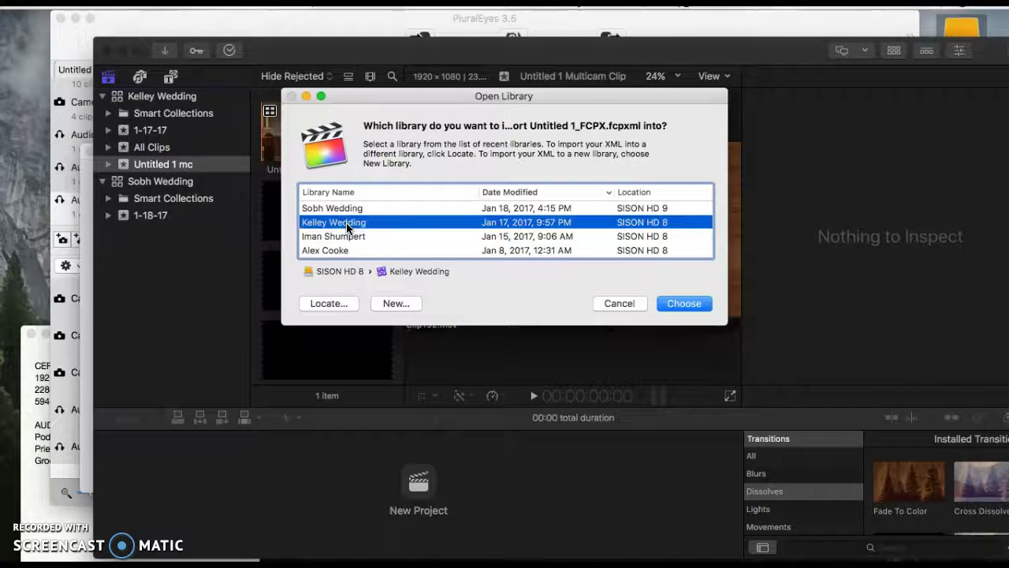
left_click(680, 307)
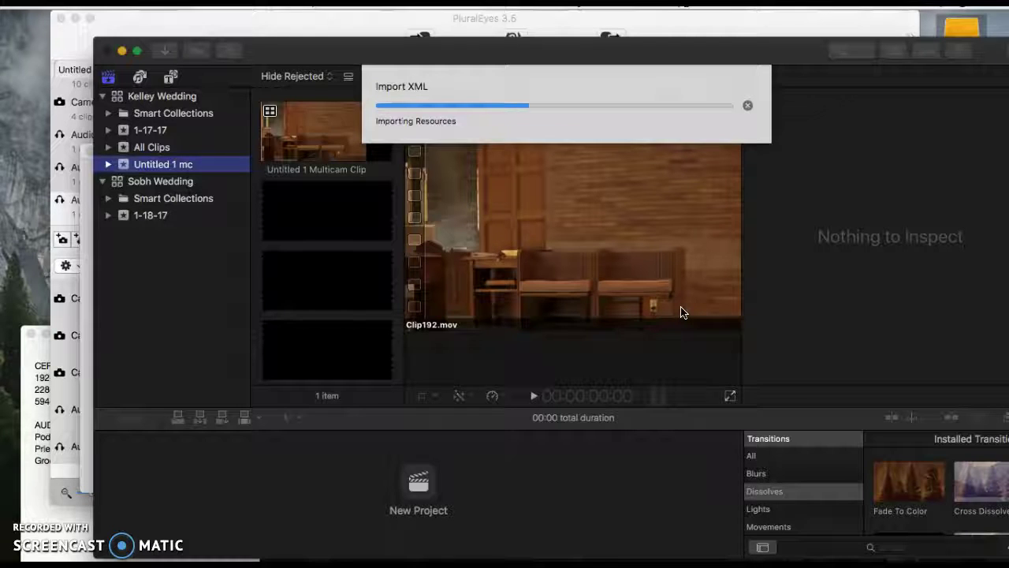
Show the Untitled 1 mc event and its multicam clip in the browser.
left_click(609, 348)
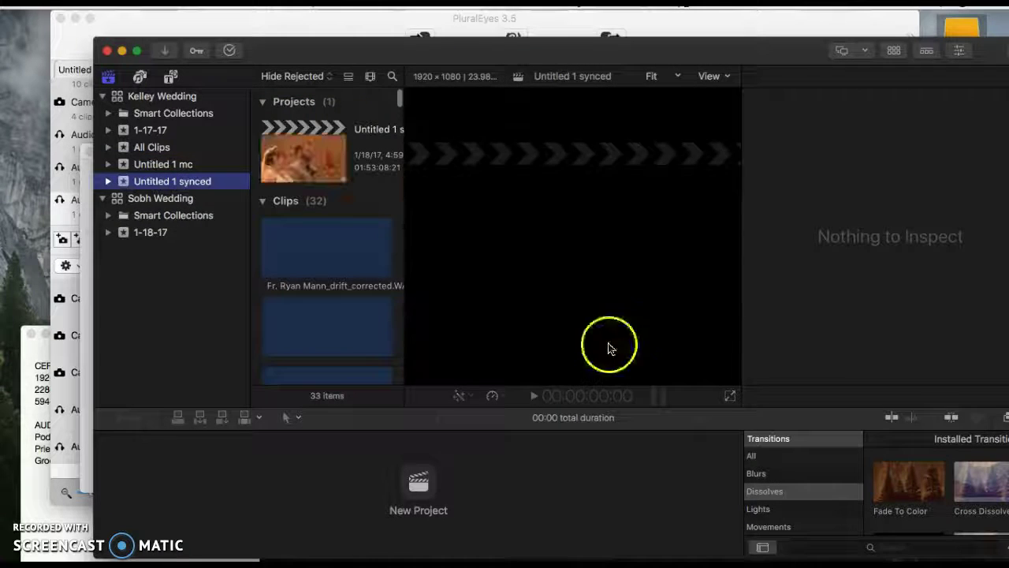
scroll(331, 205, "down", 2)
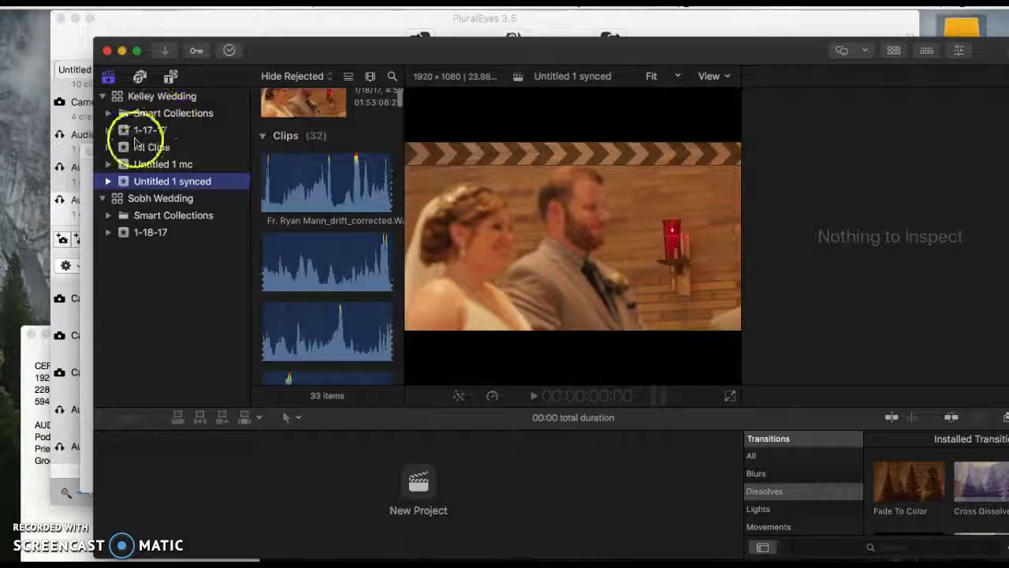
left_click(154, 164)
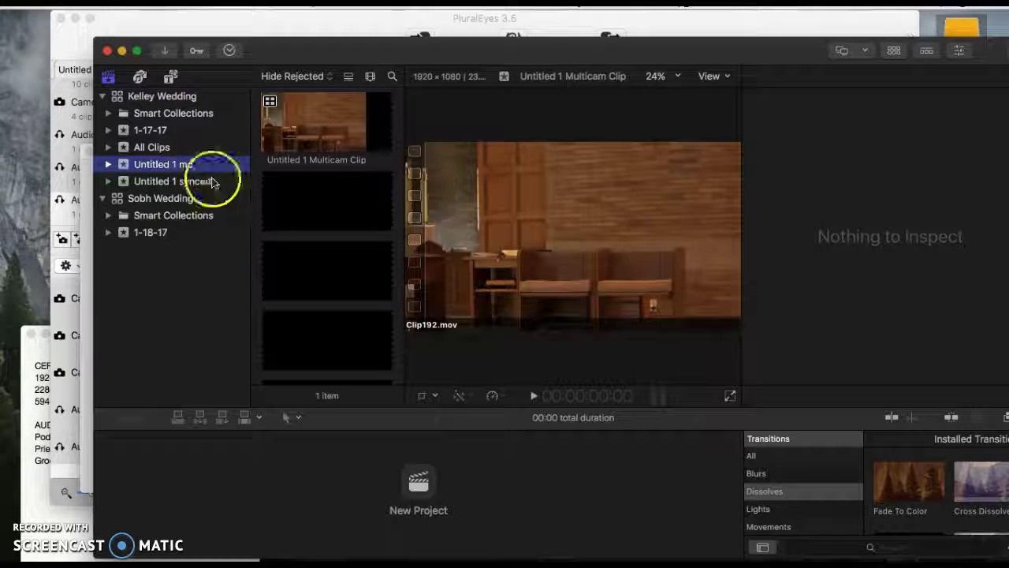
Create a new 1080p project named 'Ceremony' in the Untitled 1 mc event.
left_click(412, 490)
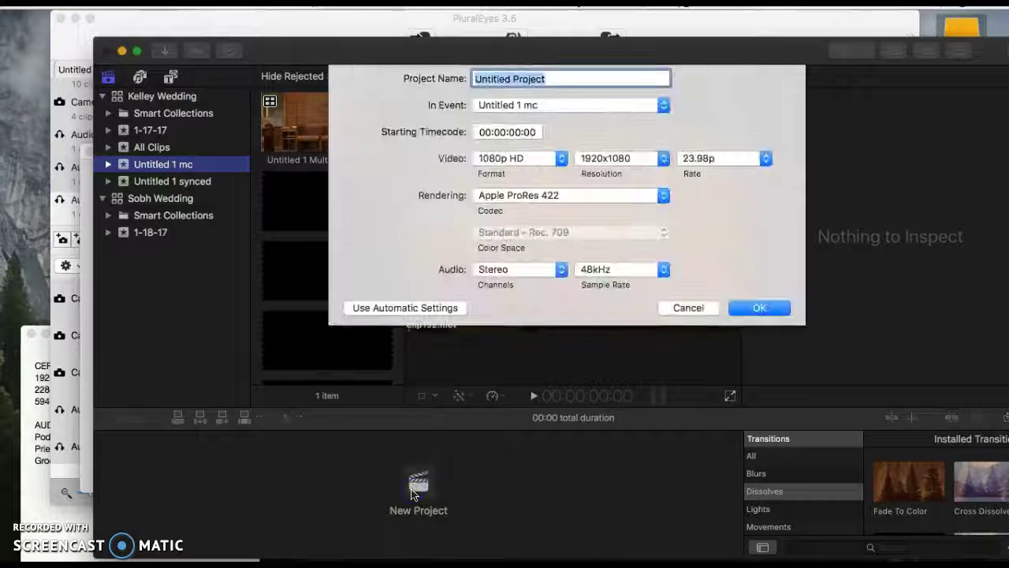
type("Ceremony")
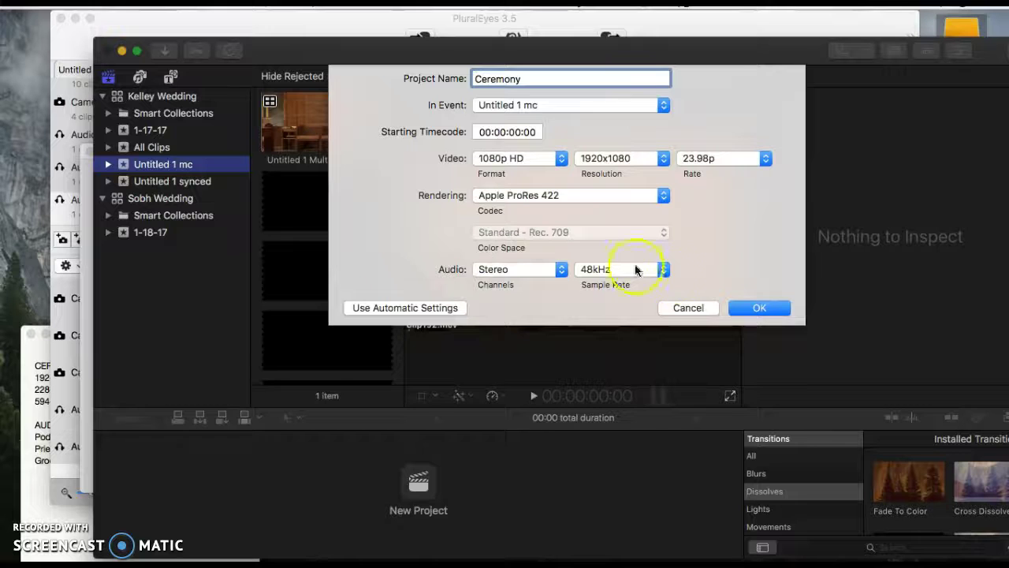
left_click(758, 297)
left_click(257, 135)
left_click(305, 124)
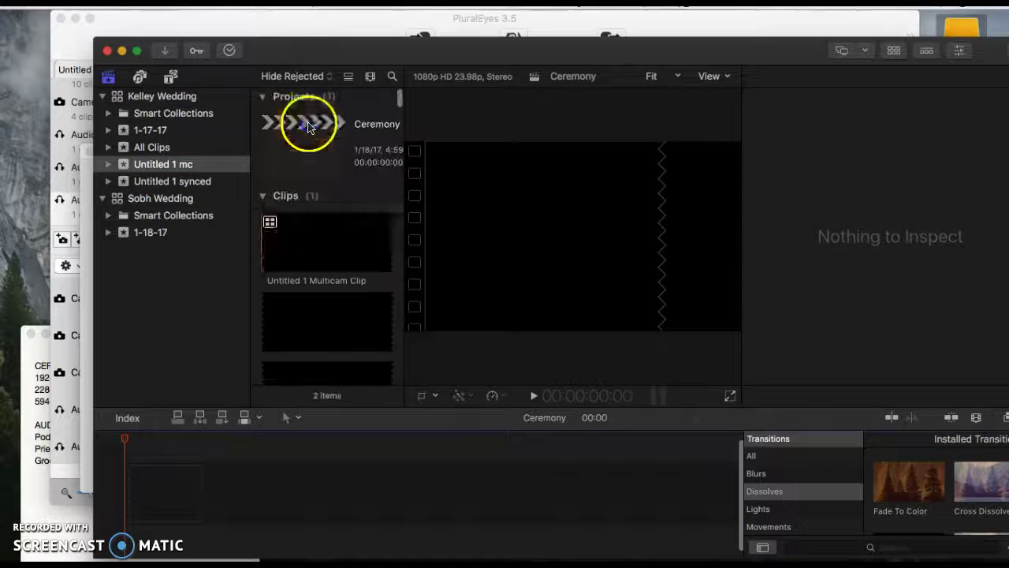
Append the Untitled 1 Multicam Clip to the Ceremony timeline, running 01:53:08:21.
left_click(325, 239)
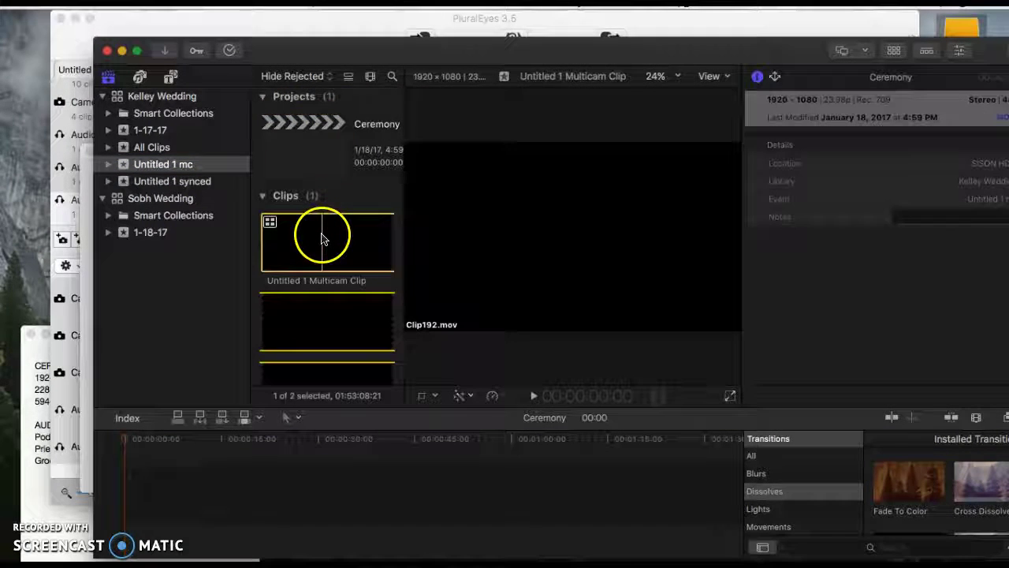
scroll(339, 346, "down", 5)
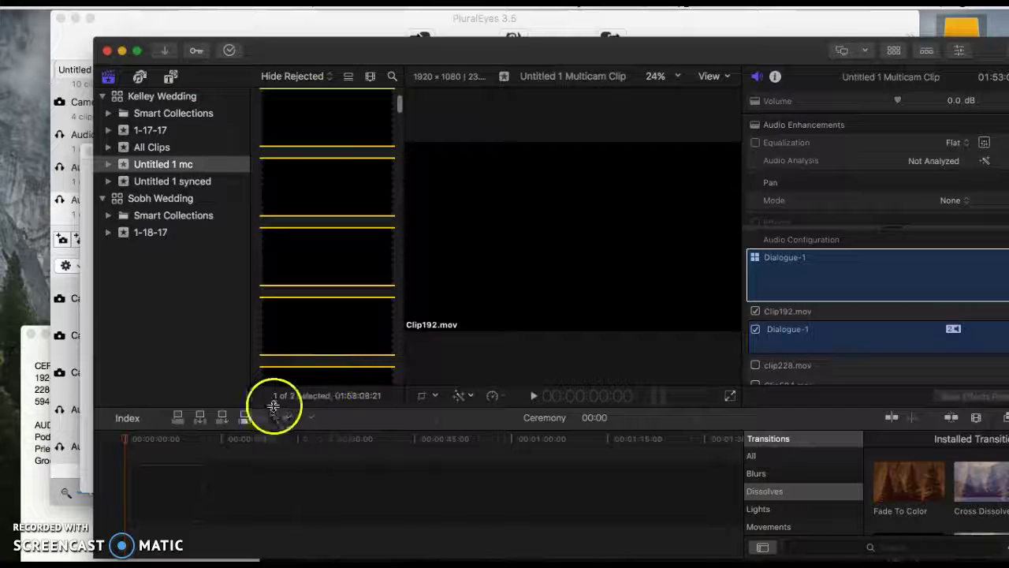
left_click_drag(304, 273, 180, 511)
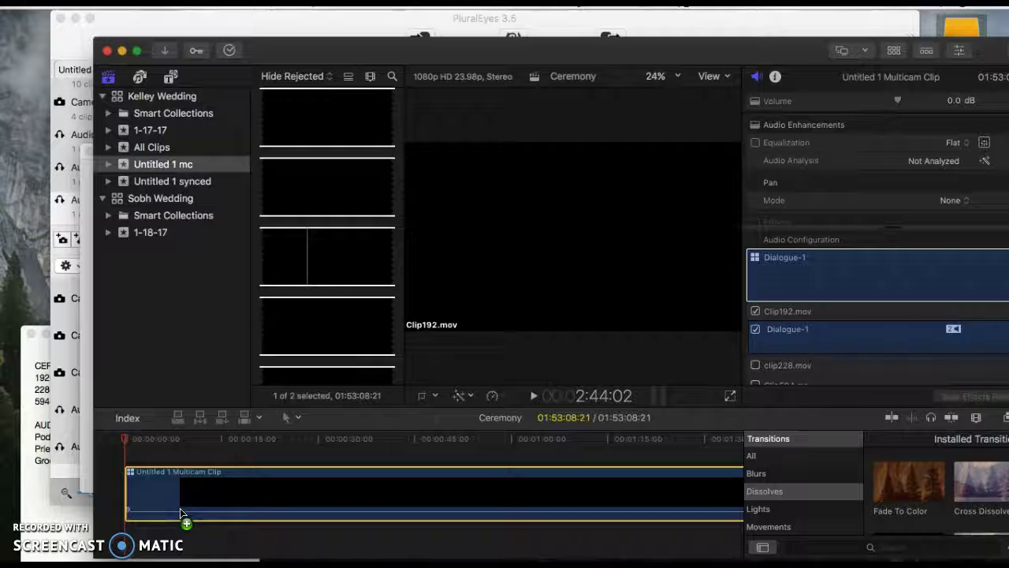
key("super+z")
left_click_drag(221, 428, 308, 324)
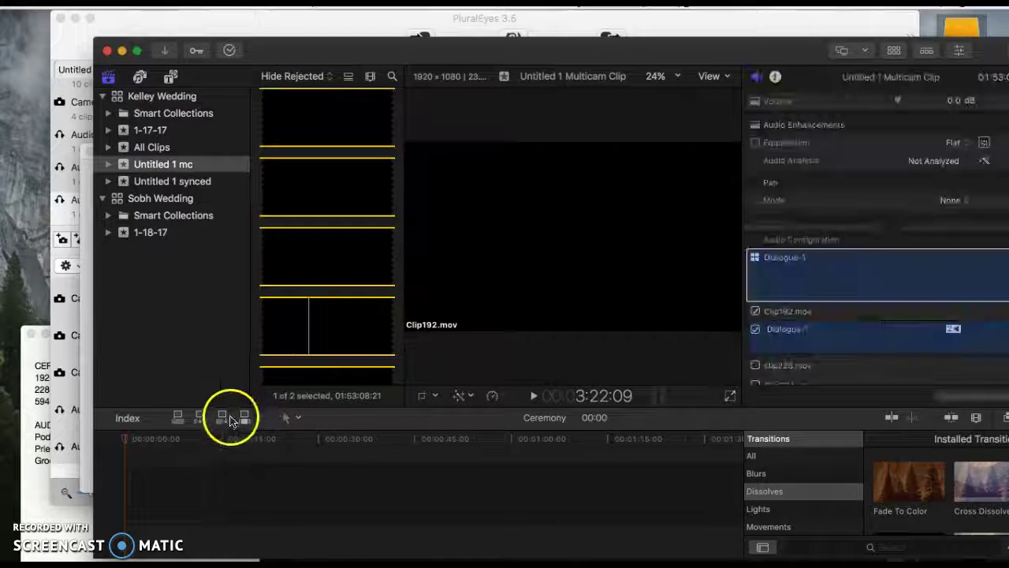
left_click(223, 418)
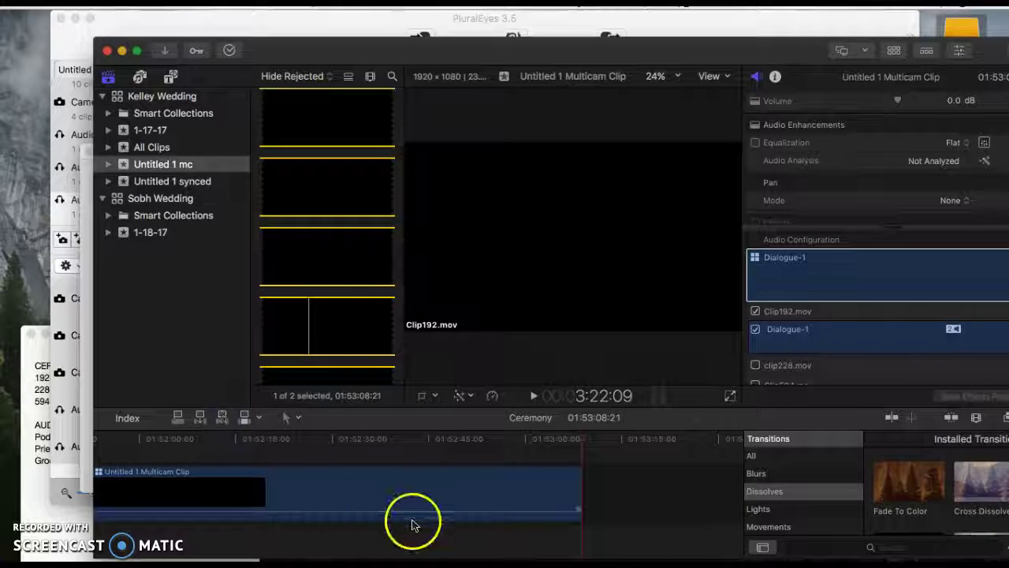
key("shift+z")
left_click(476, 491)
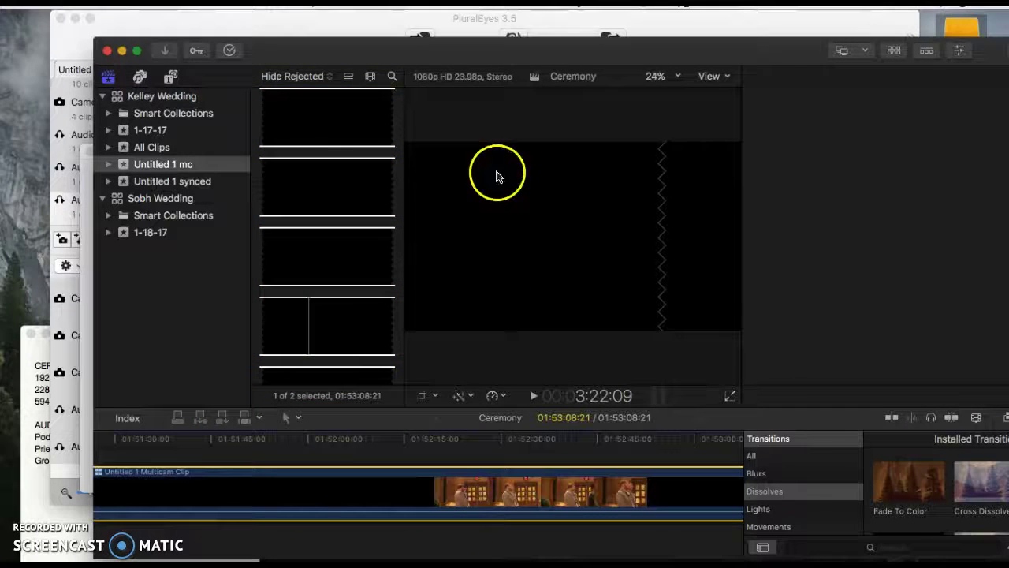
In full screen, zoom out to the whole clip and drag its left edge right, trimming Ceremony to 01:26:47:01.
left_click(138, 52)
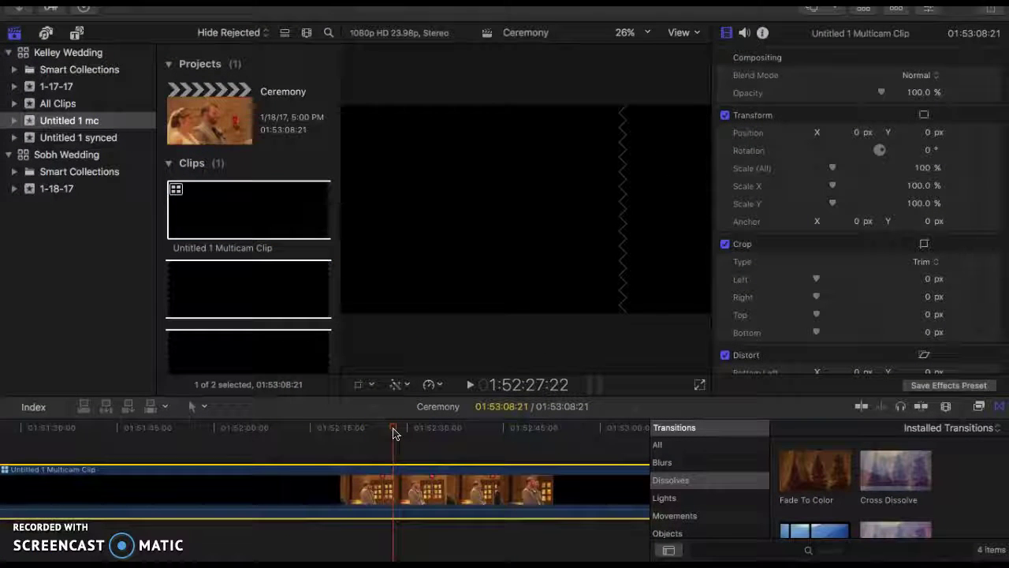
left_click(311, 443)
scroll(308, 454, "left", 2)
scroll(308, 454, "left", 5)
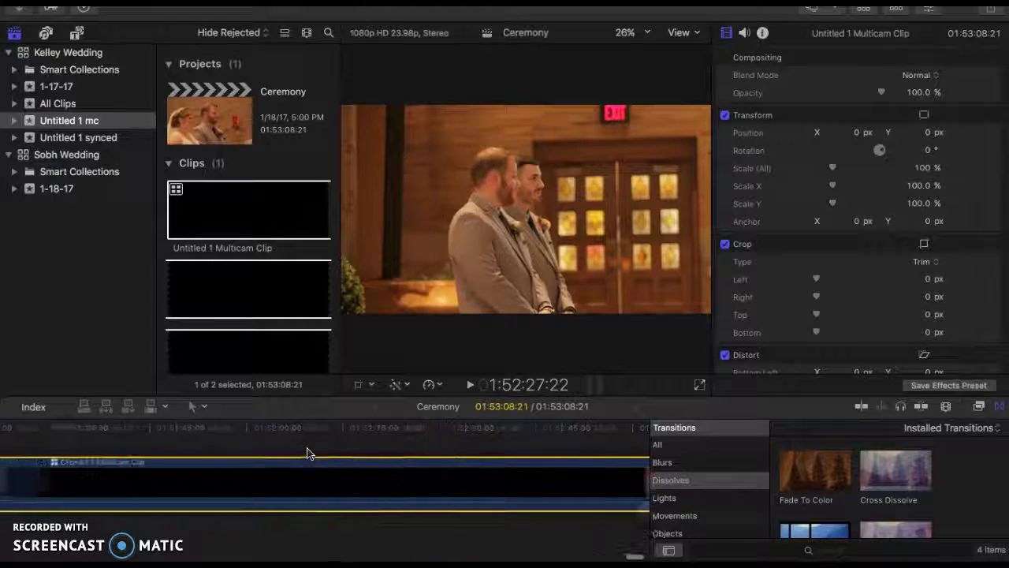
left_click(423, 432)
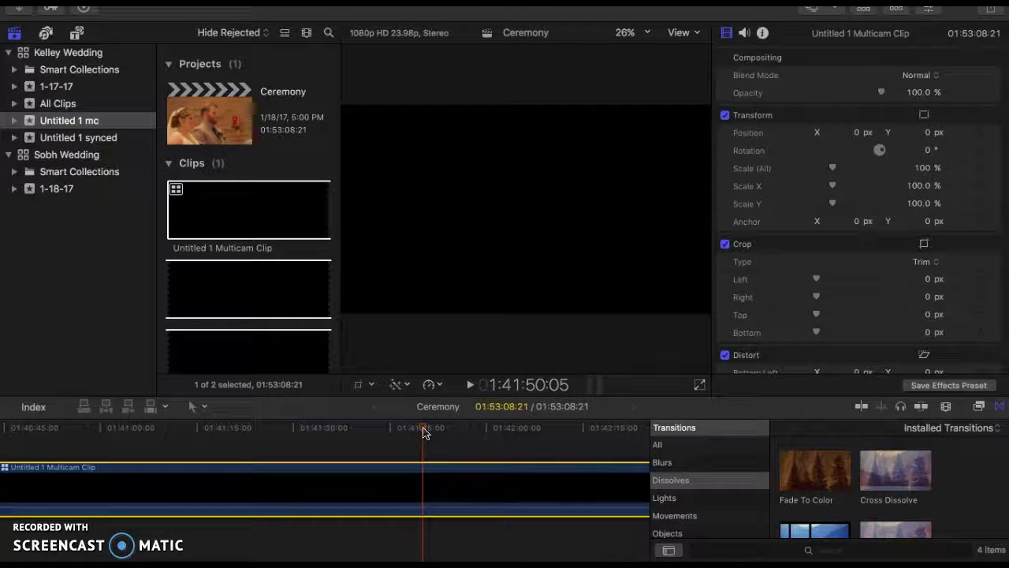
key("shift+z")
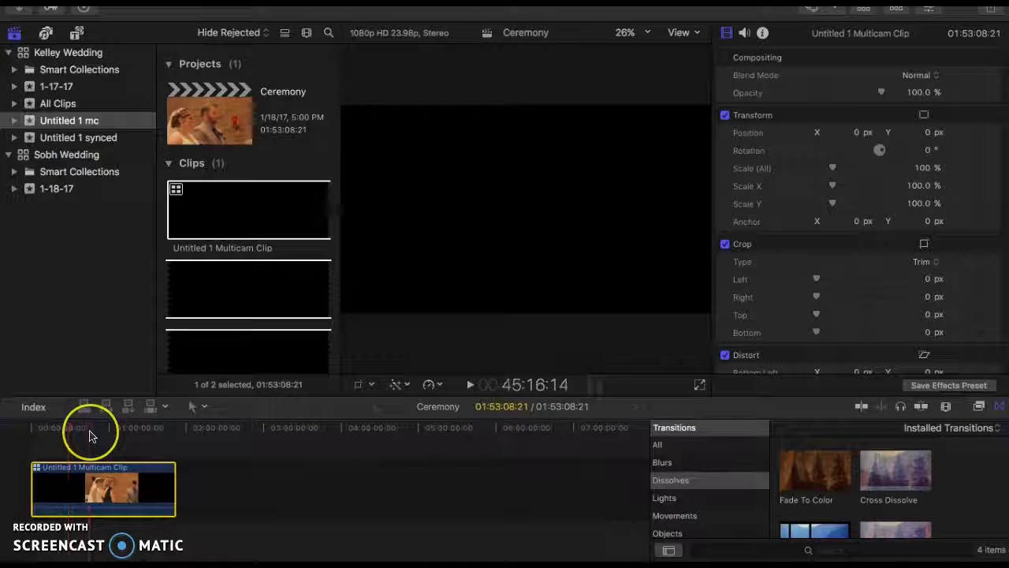
key("space")
left_click(68, 428)
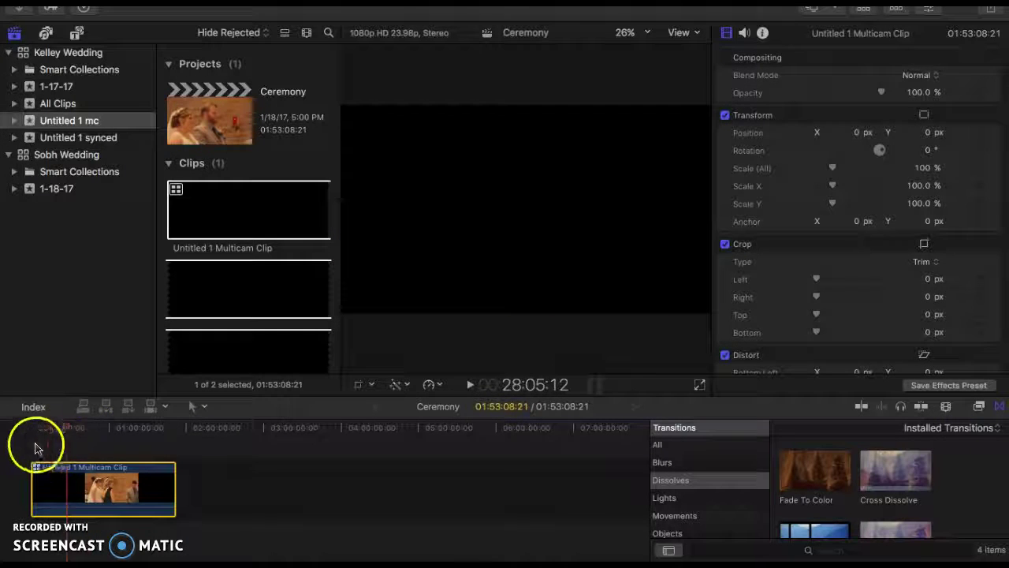
left_click_drag(35, 469, 69, 473)
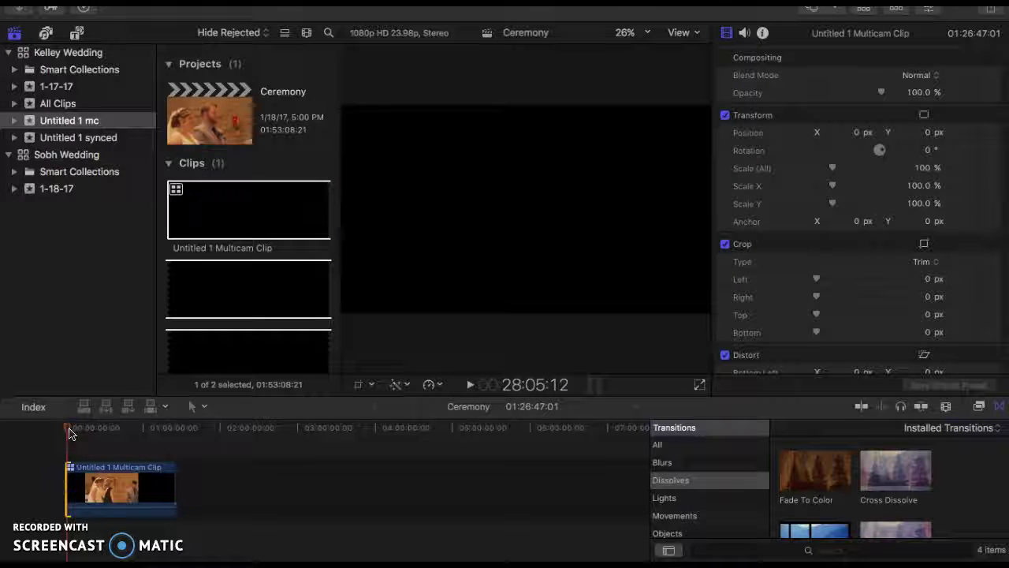